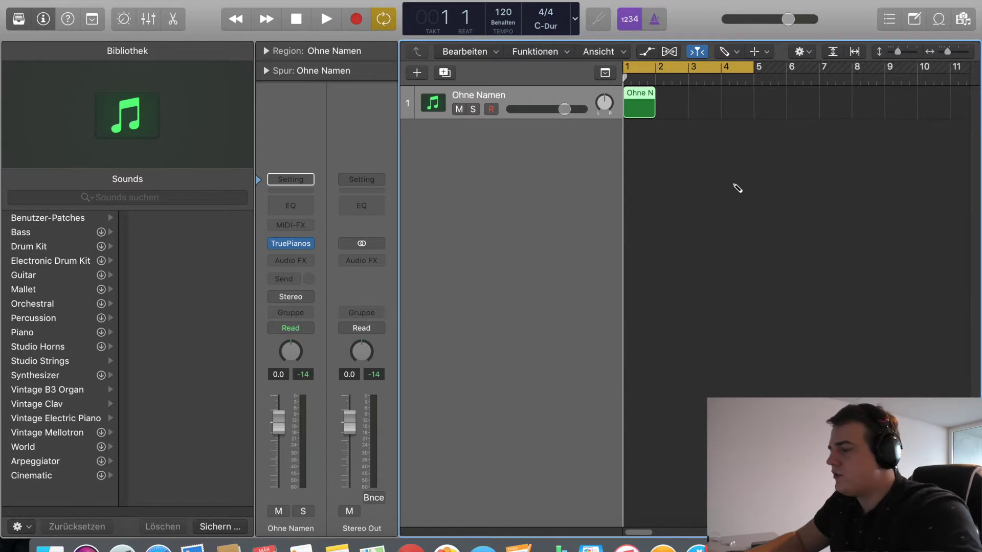
# Extend the MIDI region to four bars, ending at bar 5, and rename its track "piano"
pyautogui.moveTo(651, 104); pyautogui.dragTo(753, 105)
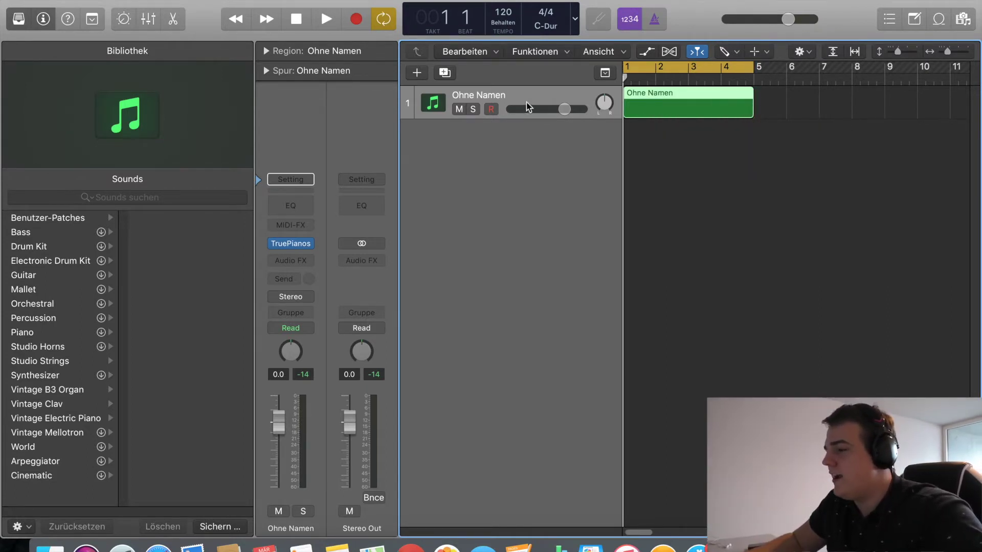
pyautogui.doubleClick(480, 97)
pyautogui.write('piano')
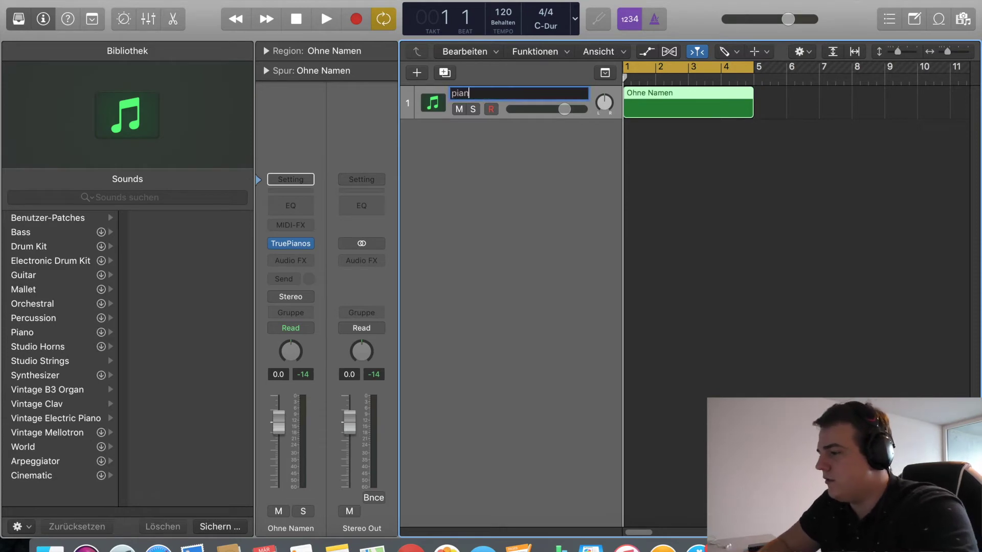
pyautogui.press('Return')
# Open the region in the Piano Roll and add six short A2 notes in bar 1: one per beat, plus the last two sixteenths
pyautogui.doubleClick(667, 98)
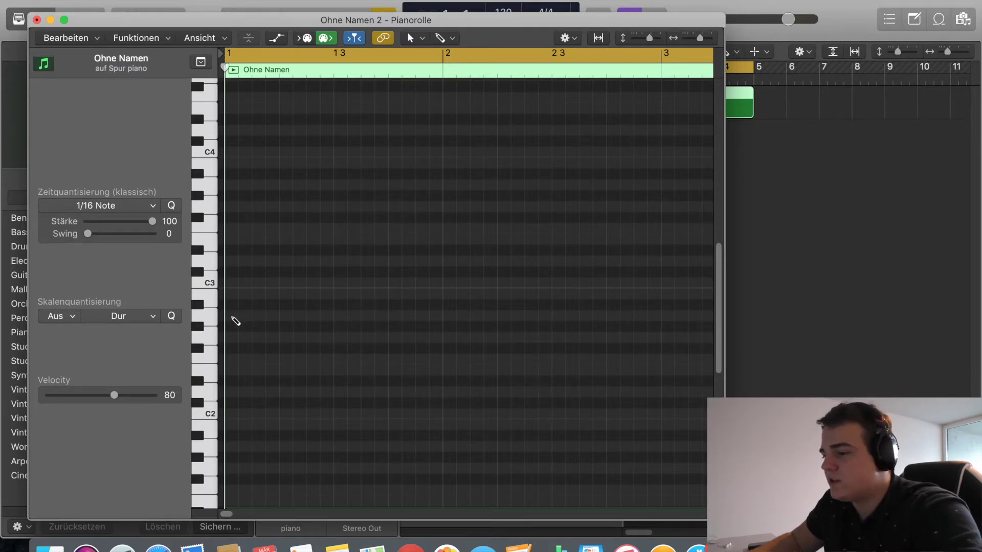
pyautogui.click(233, 317)
pyautogui.click(286, 316)
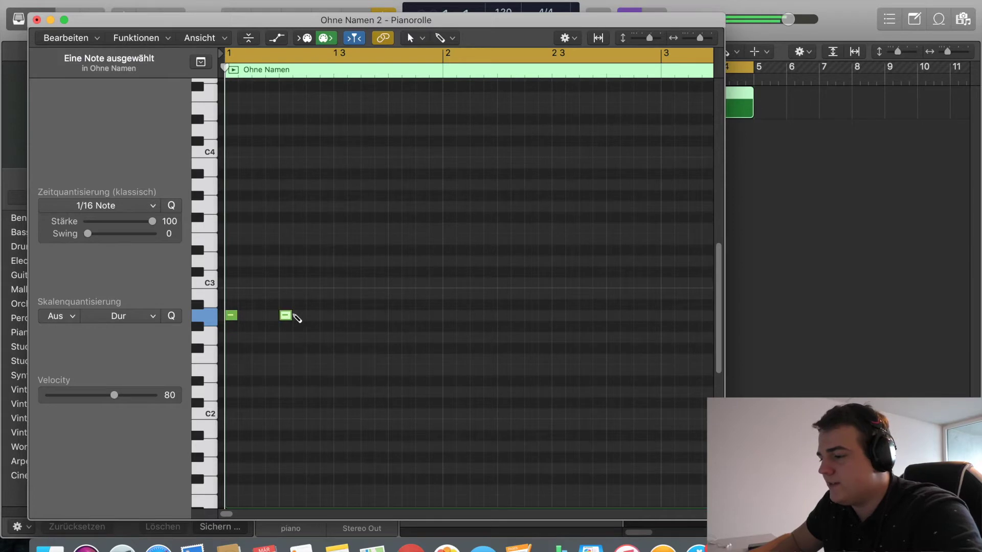
pyautogui.click(340, 316)
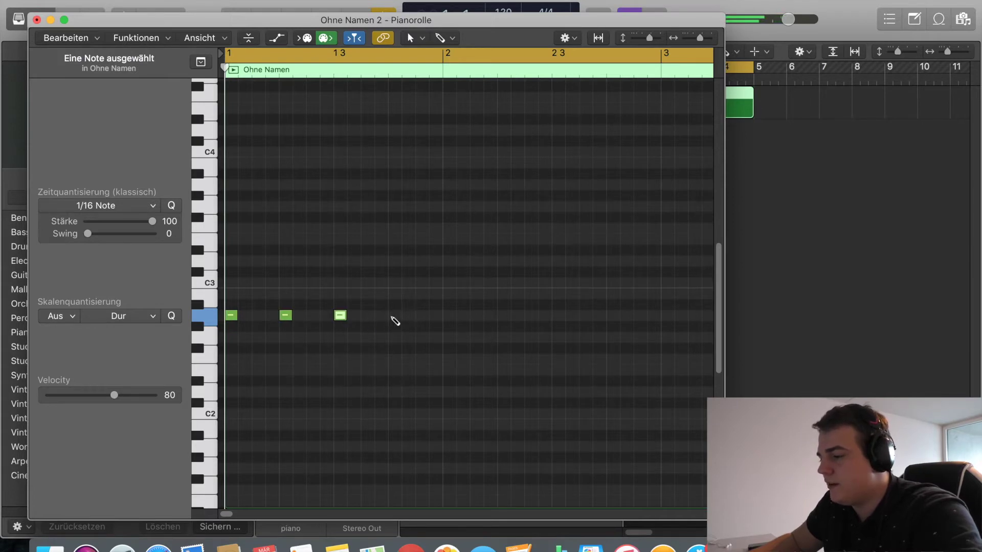
pyautogui.click(395, 316)
pyautogui.click(422, 316)
pyautogui.click(435, 316)
# Add seven short A2 notes in bar 2 on sixteenths 3, 6, 8, 11, 13, 15 and 16
pyautogui.click(475, 316)
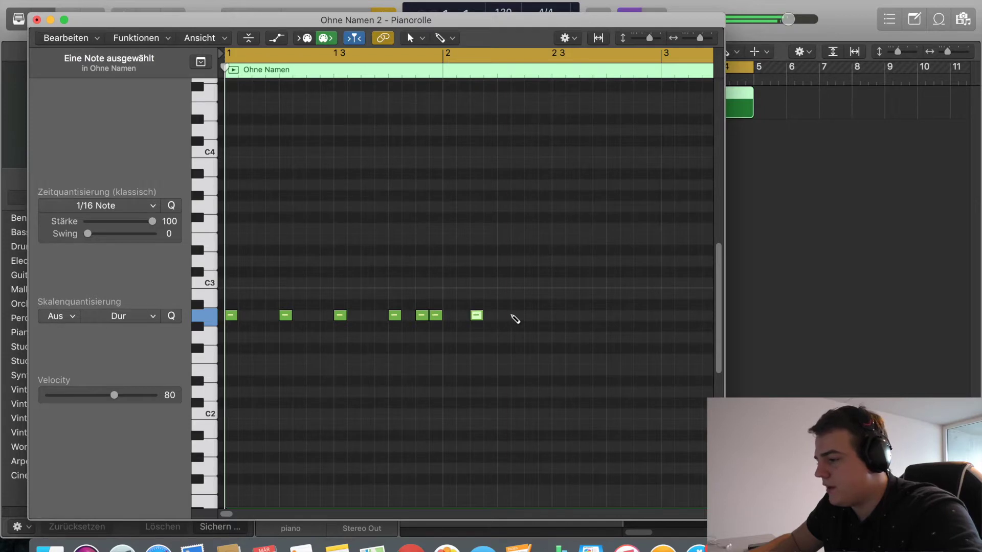
pyautogui.click(517, 316)
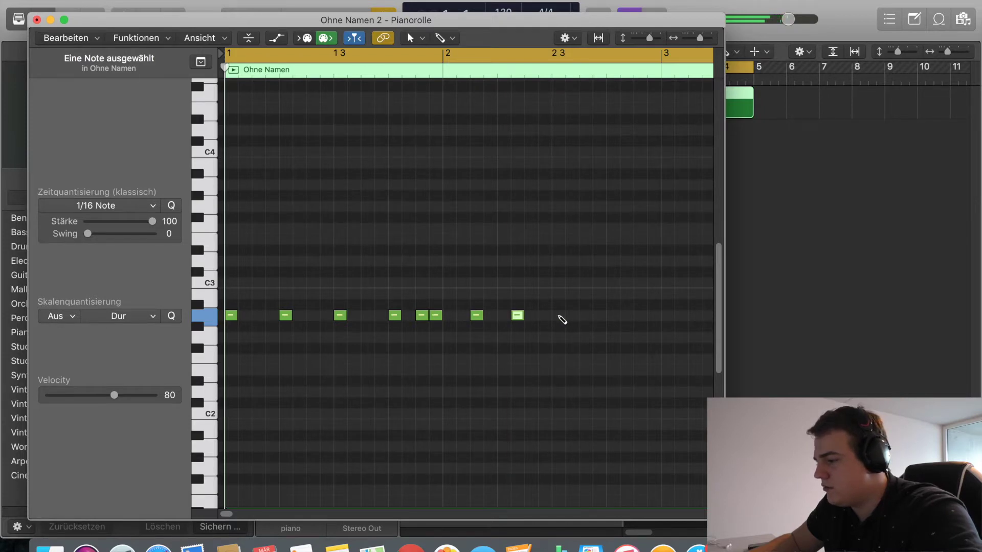
pyautogui.click(545, 316)
pyautogui.click(586, 316)
pyautogui.click(612, 316)
pyautogui.click(640, 316)
pyautogui.click(653, 316)
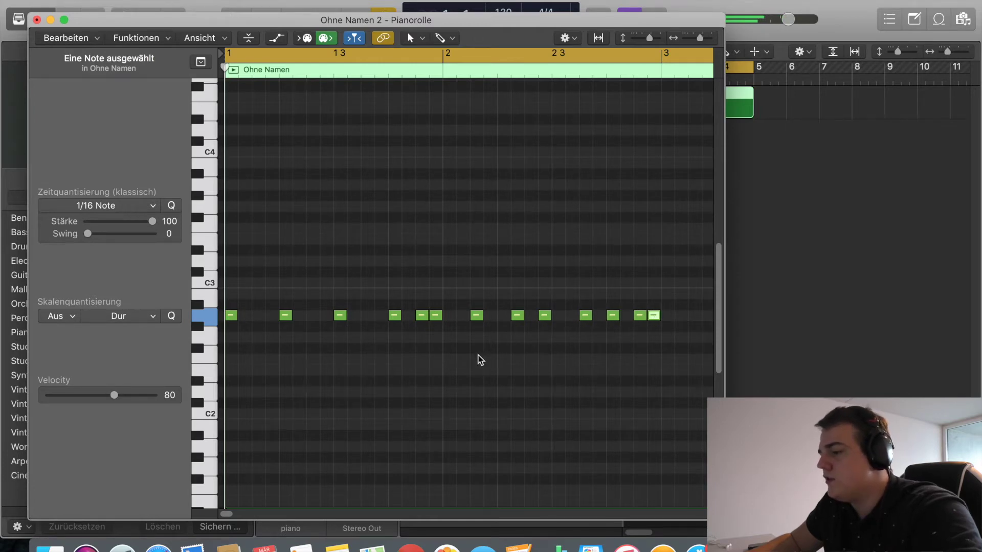
# Review the drawn rhythm across the four-bar region and play it back
pyautogui.press('super+Left')
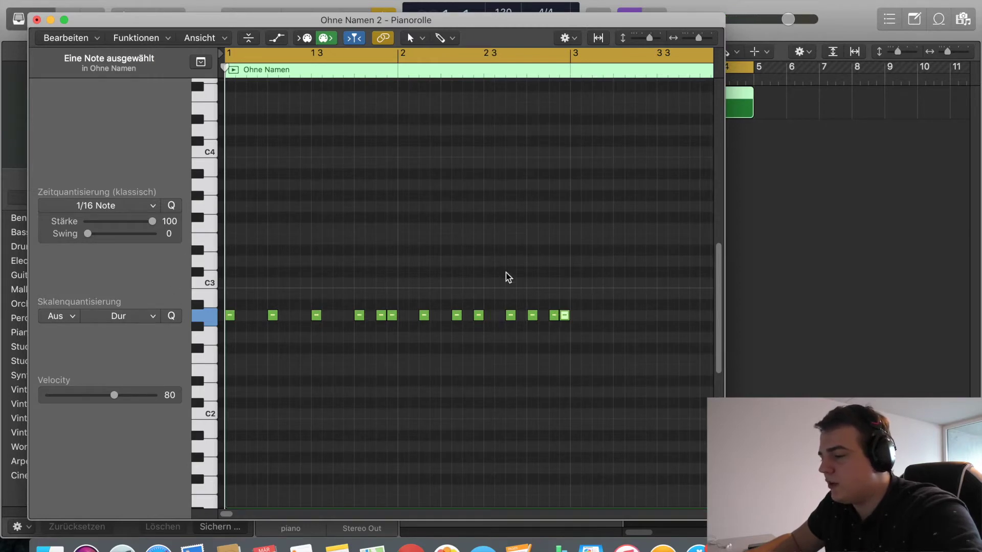
pyautogui.moveTo(398, 286); pyautogui.dragTo(188, 366)
pyautogui.moveTo(425, 280); pyautogui.dragTo(708, 410)
pyautogui.click(557, 364)
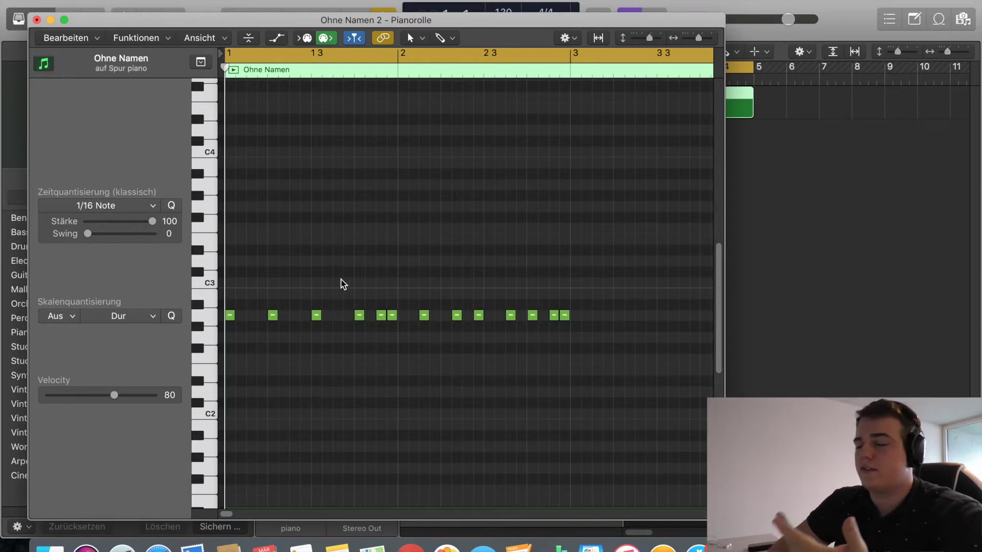
pyautogui.scroll(3, 449, 256)
pyautogui.hscroll(2, 449, 256)
pyautogui.hscroll(4, 520, 274)
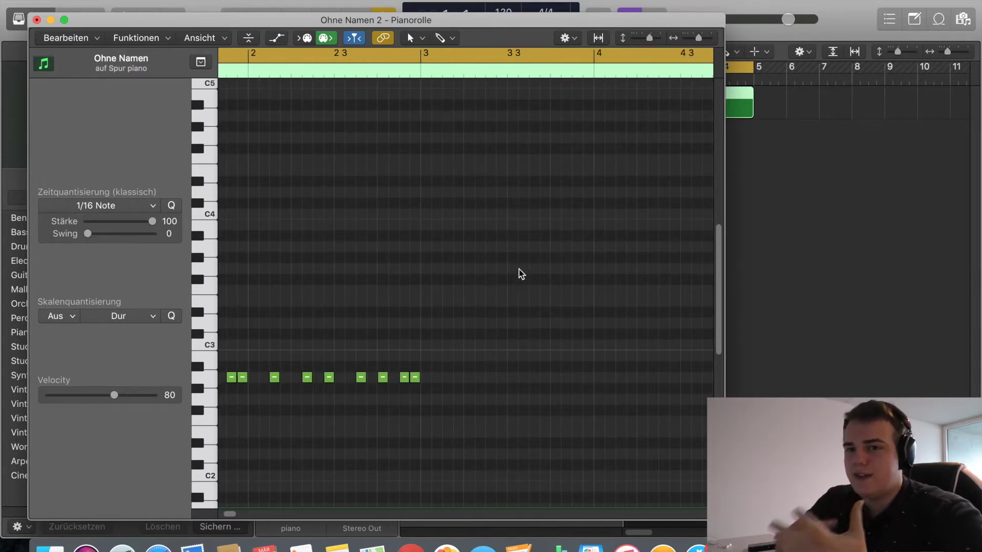
pyautogui.hscroll(4, 520, 272)
pyautogui.hscroll(-9, 520, 273)
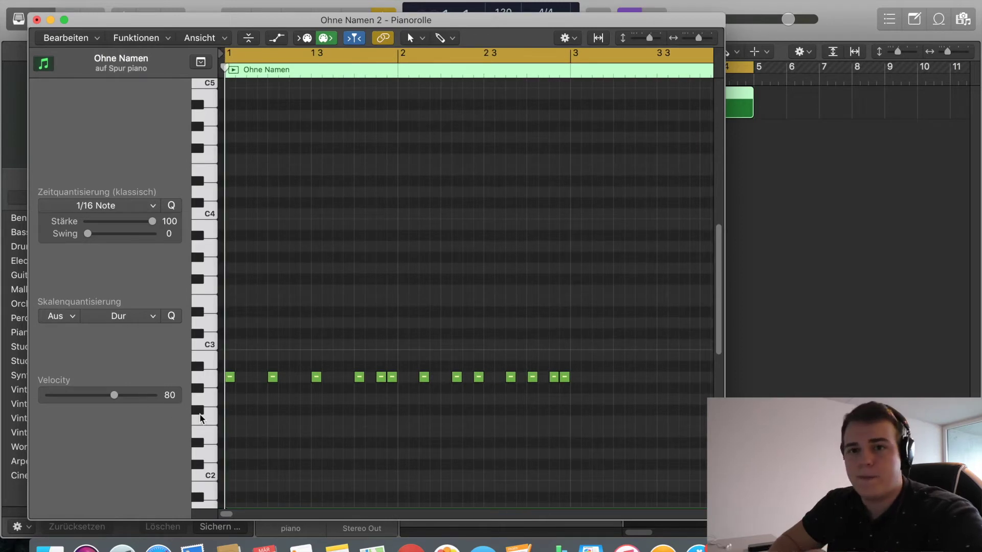
pyautogui.hscroll(8, 274, 355)
pyautogui.scroll(-3, 276, 356)
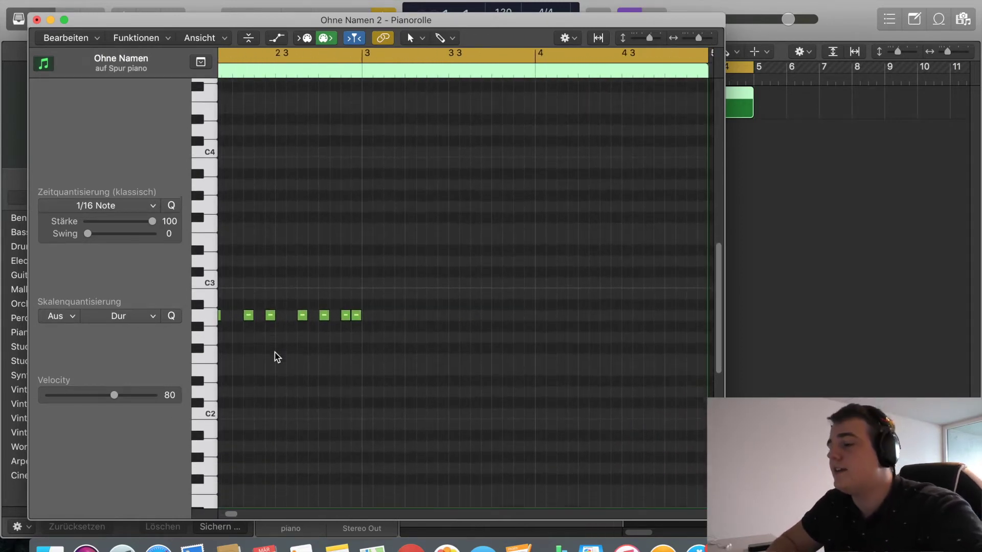
pyautogui.hscroll(6, 275, 355)
pyautogui.scroll(2, 275, 356)
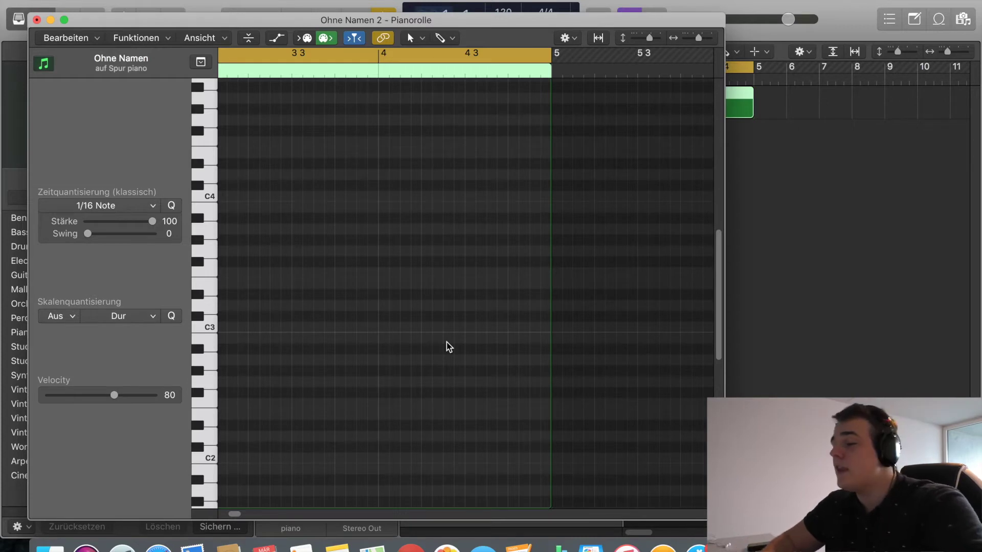
pyautogui.hscroll(-14, 448, 348)
pyautogui.scroll(-2, 448, 347)
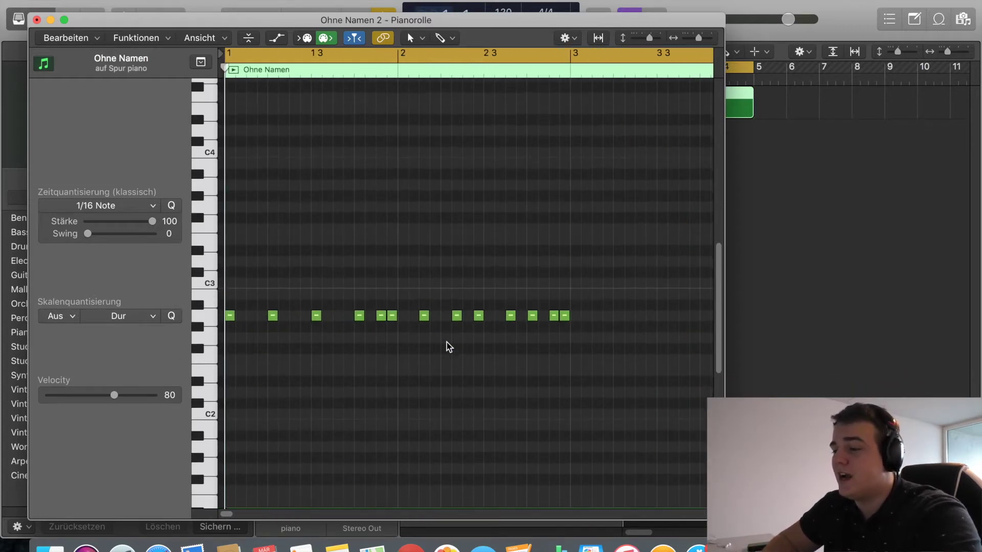
pyautogui.press('space')
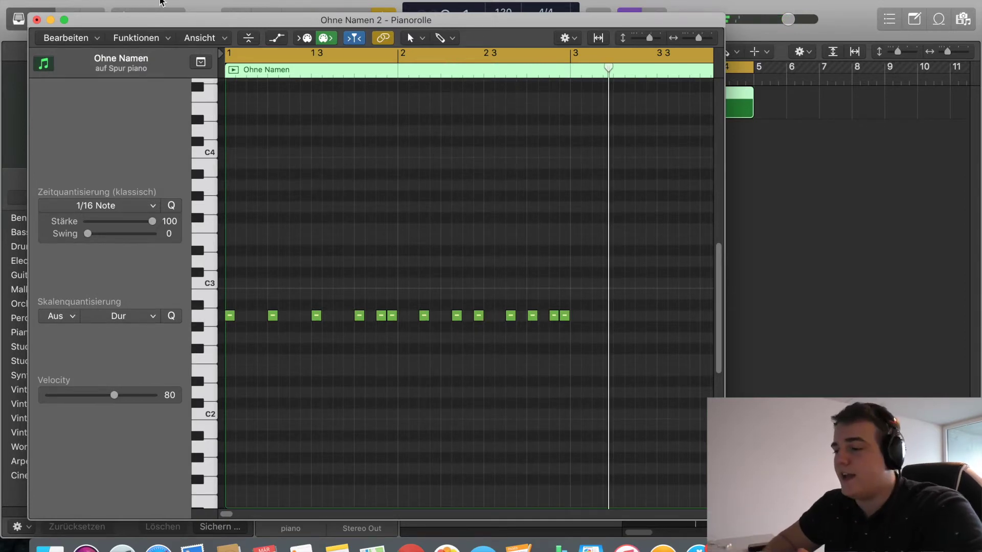
# Set the project tempo to 126 and reopen the piano region in the Piano Roll
pyautogui.click(212, 319)
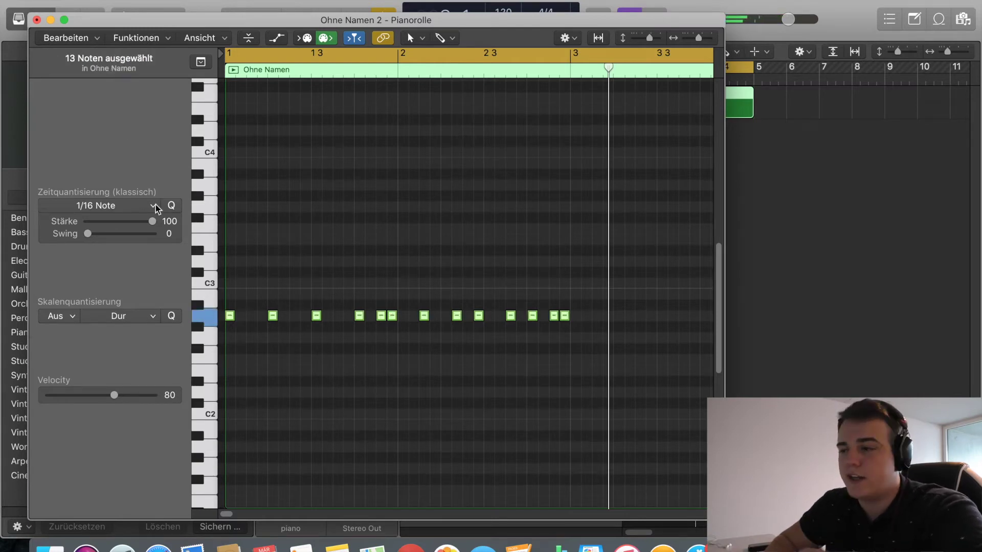
pyautogui.click(36, 20)
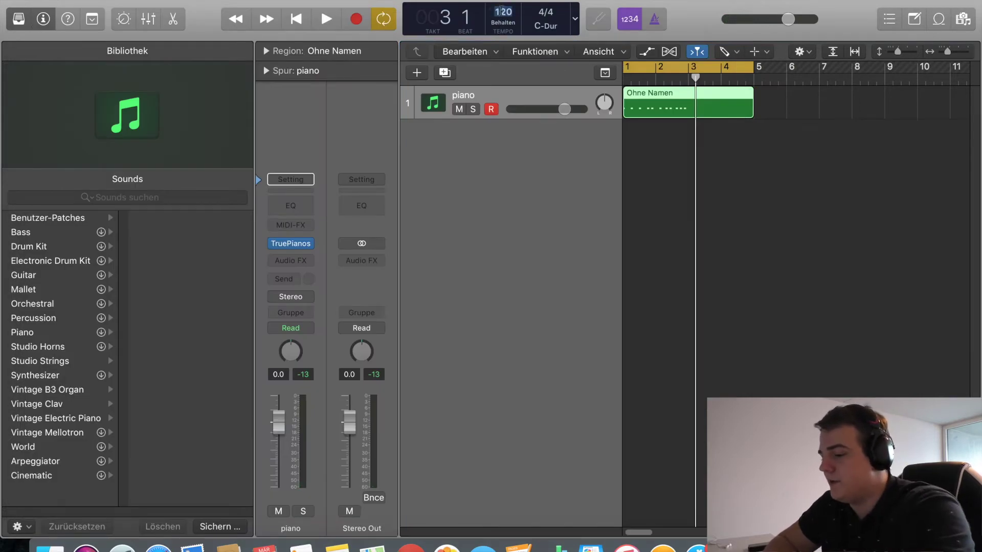
pyautogui.click(676, 122)
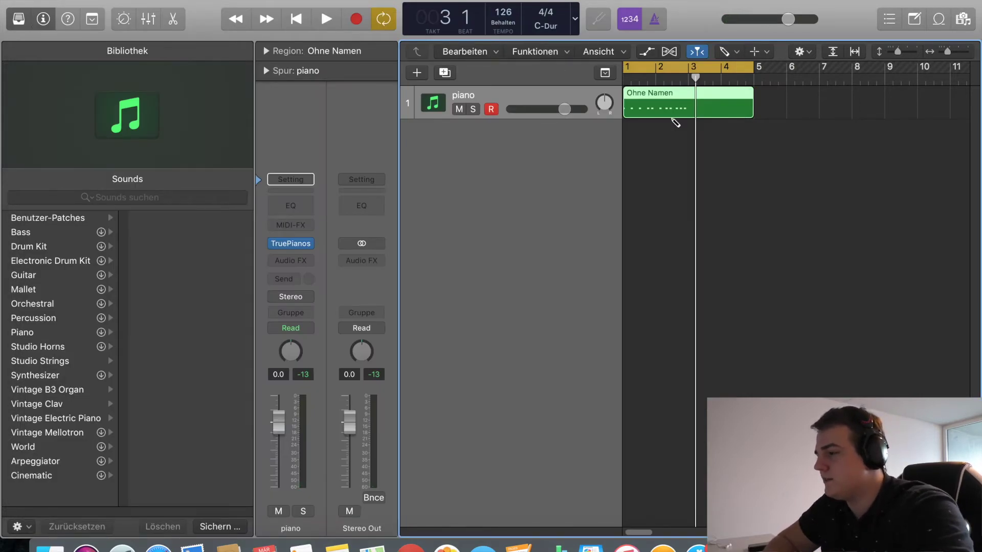
pyautogui.doubleClick(669, 111)
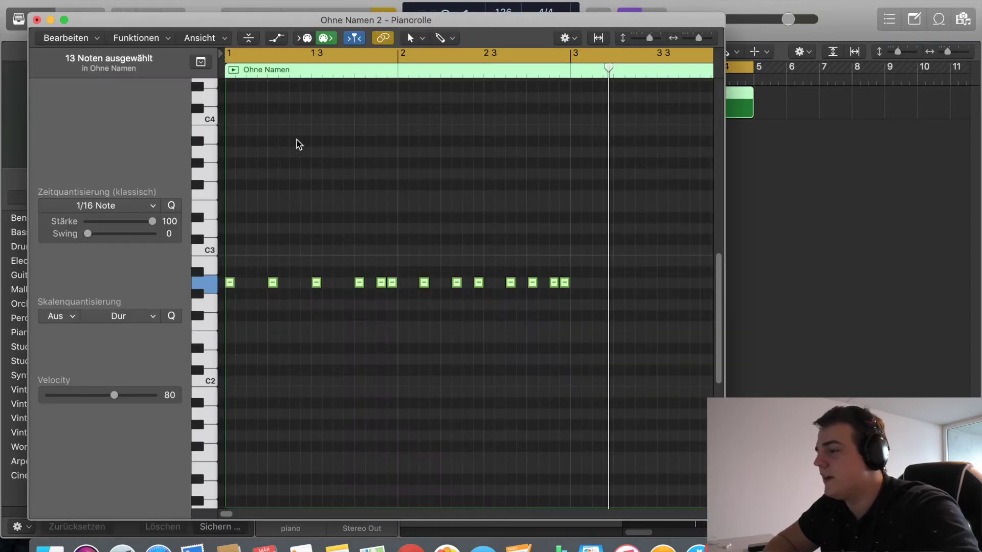
pyautogui.moveTo(340, 23); pyautogui.dragTo(438, 10)
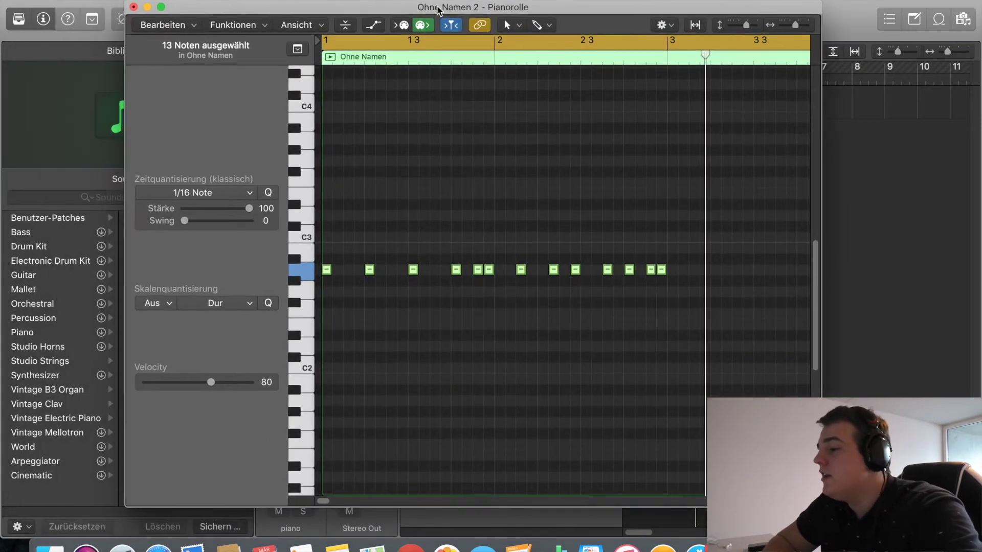
# Raise the second note of bar 1 three semitones to C3
pyautogui.click(406, 217)
pyautogui.click(371, 271)
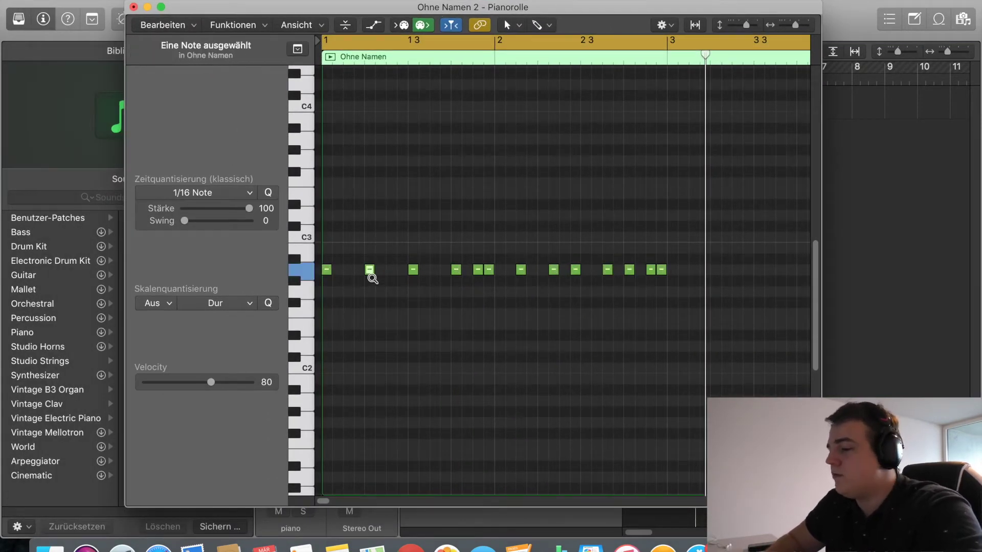
pyautogui.hotkey('alt', 'Up')
pyautogui.hotkey('alt', 'Up')
pyautogui.hotkey('alt', 'Up')
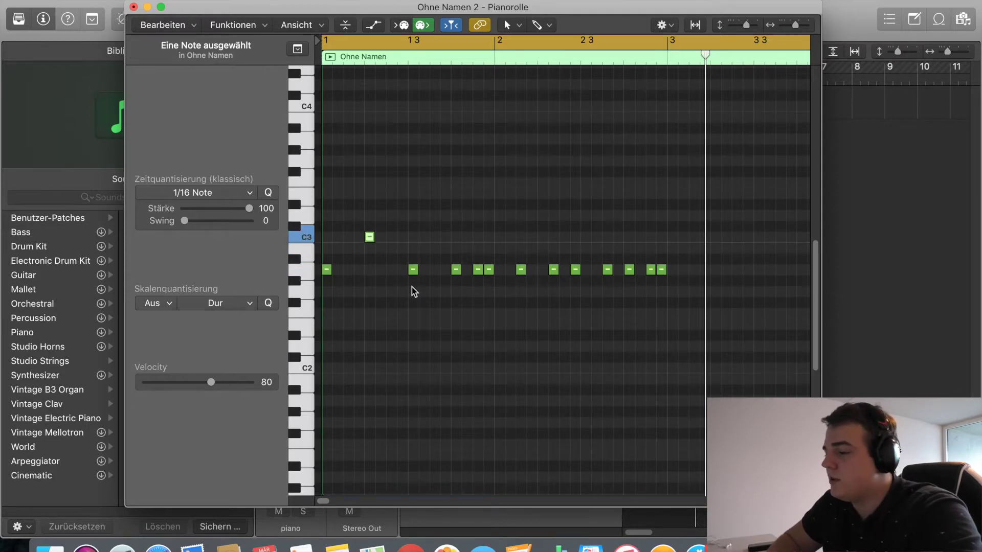
# Raise the third note of bar 1 seven semitones to E3
pyautogui.click(413, 269)
pyautogui.hotkey('alt', 'Up')
pyautogui.hotkey('alt', 'Up')
pyautogui.hotkey('alt', 'Up')
pyautogui.hotkey('alt', 'Up')
pyautogui.hotkey('alt', 'Up')
pyautogui.hotkey('alt', 'Up')
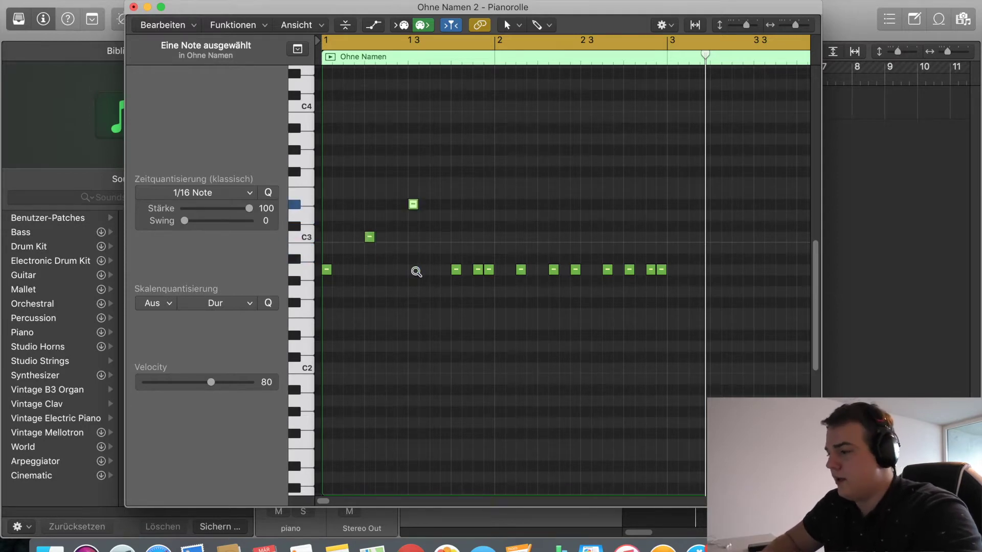
pyautogui.hotkey('alt', 'Up')
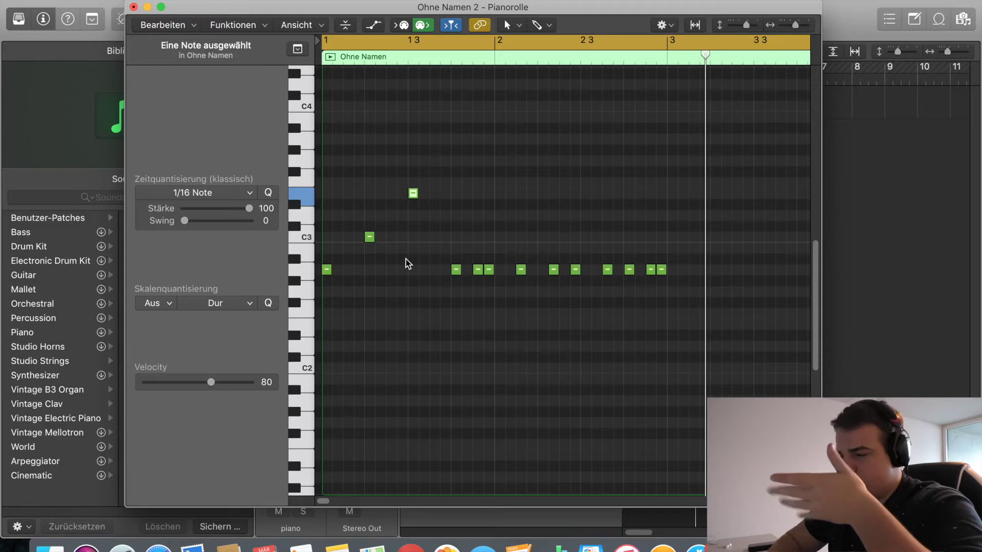
# Listen to the first three notes one by one and play back the region
pyautogui.click(328, 269)
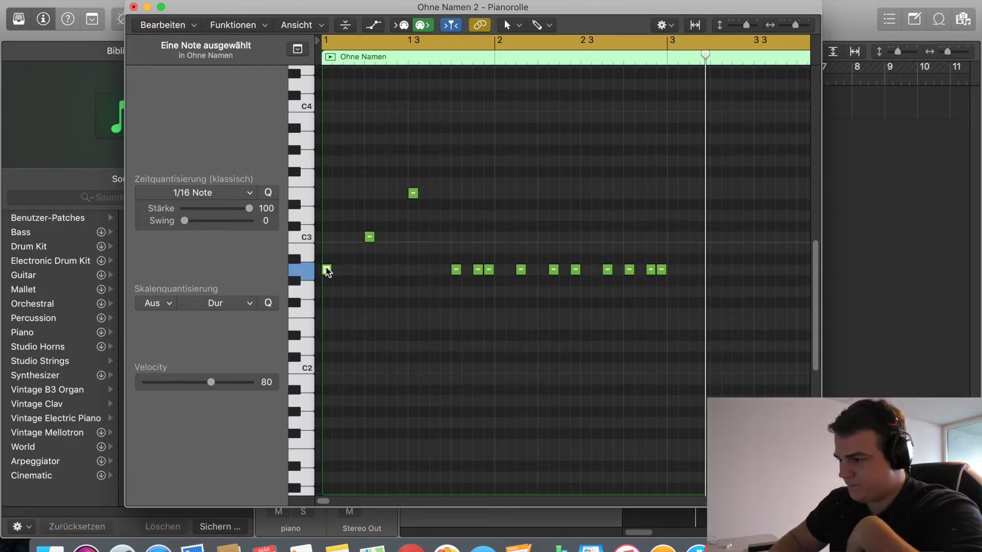
pyautogui.click(368, 238)
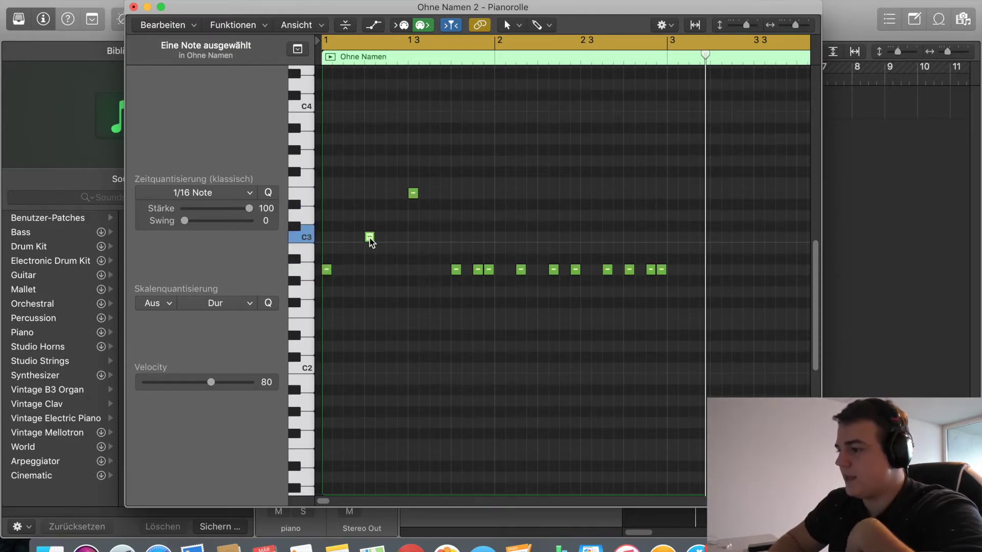
pyautogui.click(413, 194)
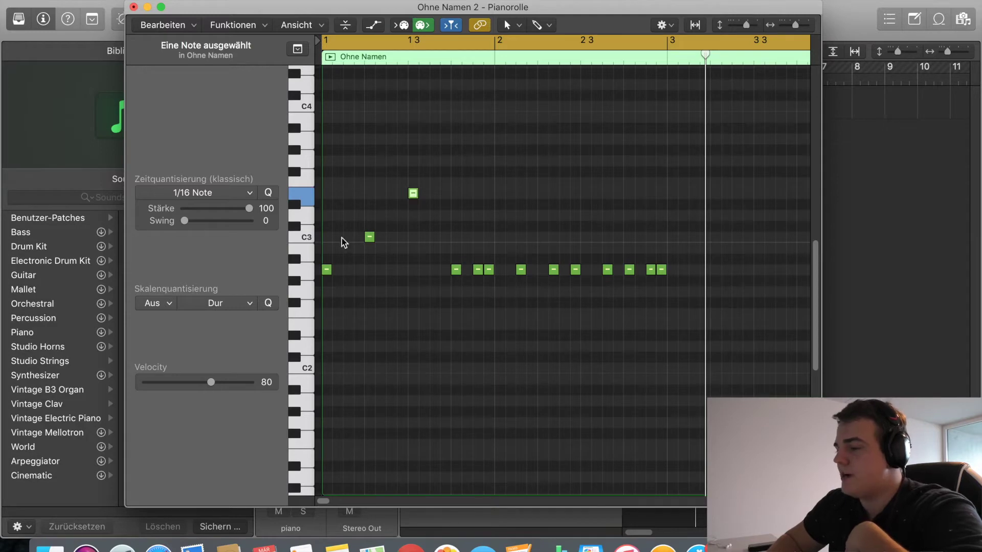
pyautogui.press('space')
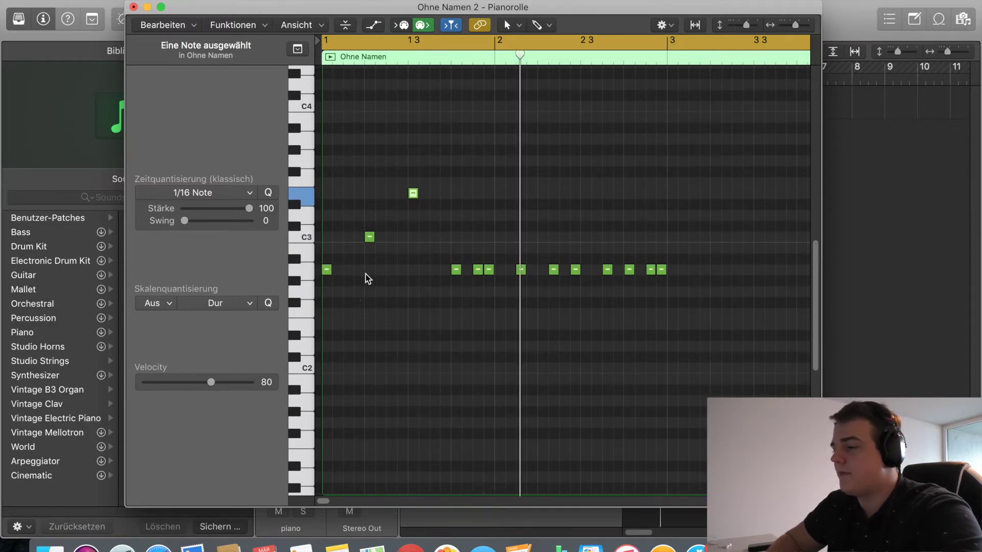
# Raise the fourth note of bar 1 seven semitones to E3
pyautogui.click(456, 269)
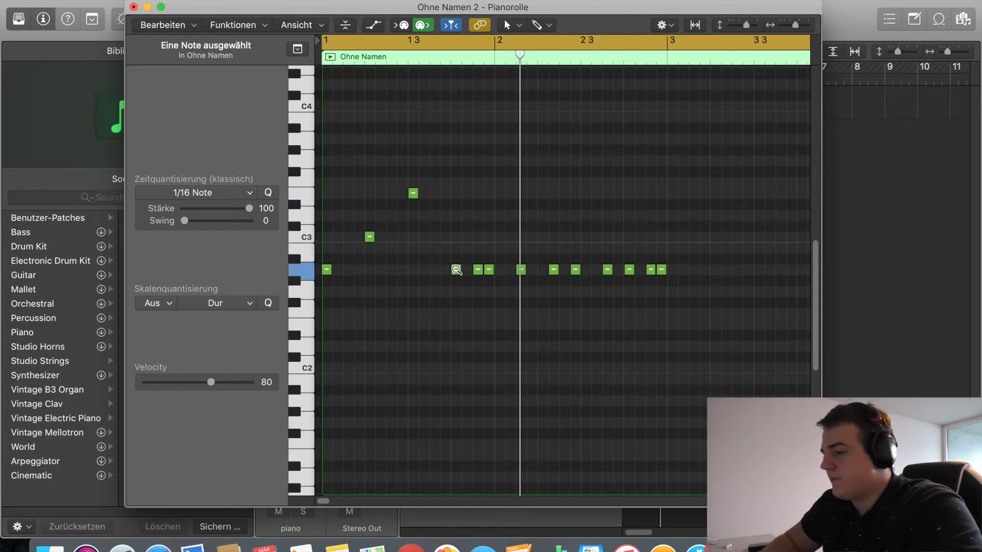
pyautogui.hotkey('alt', 'Up')
pyautogui.hotkey('alt', 'Up')
pyautogui.hotkey('alt', 'Up')
pyautogui.hotkey('alt', 'Up')
pyautogui.hotkey('alt', 'Up')
pyautogui.hotkey('alt', 'Up')
pyautogui.hotkey('alt', 'Up')
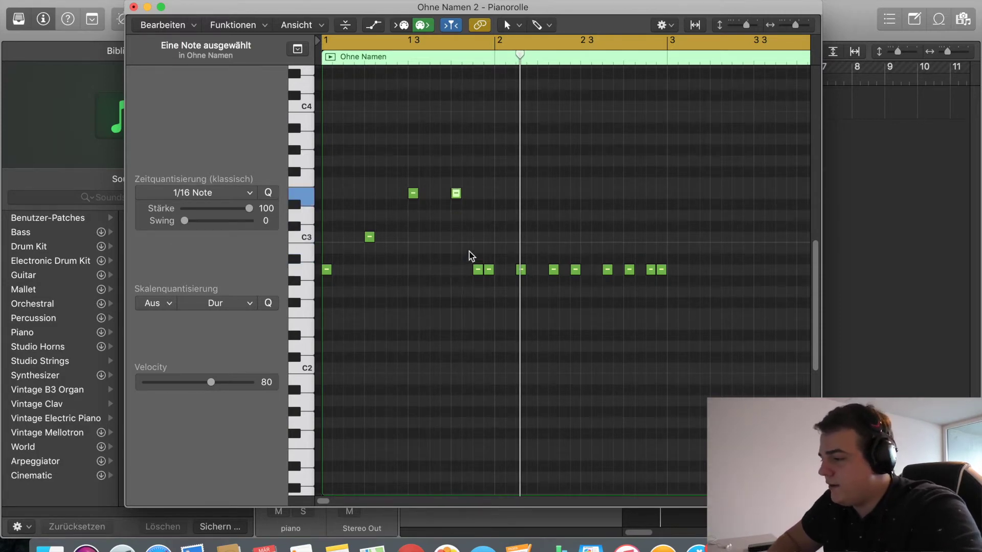
# Move the last two notes of bar 1 up, the first one to C3 and the second one to B2
pyautogui.moveTo(469, 257); pyautogui.dragTo(510, 281)
pyautogui.hotkey('alt', 'Up')
pyautogui.hotkey('alt', 'Up')
pyautogui.hotkey('alt', 'Up')
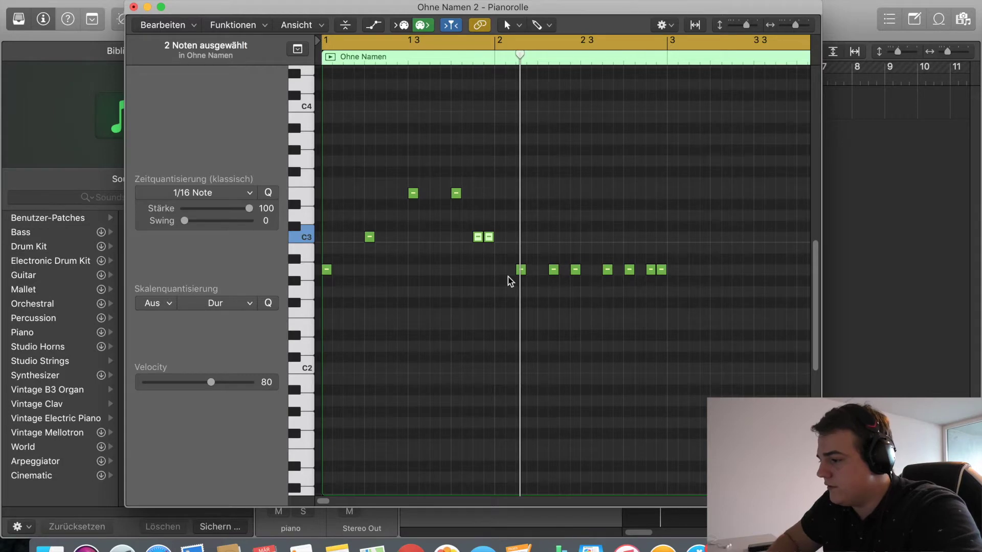
pyautogui.click(489, 237)
pyautogui.moveTo(489, 237); pyautogui.dragTo(489, 248)
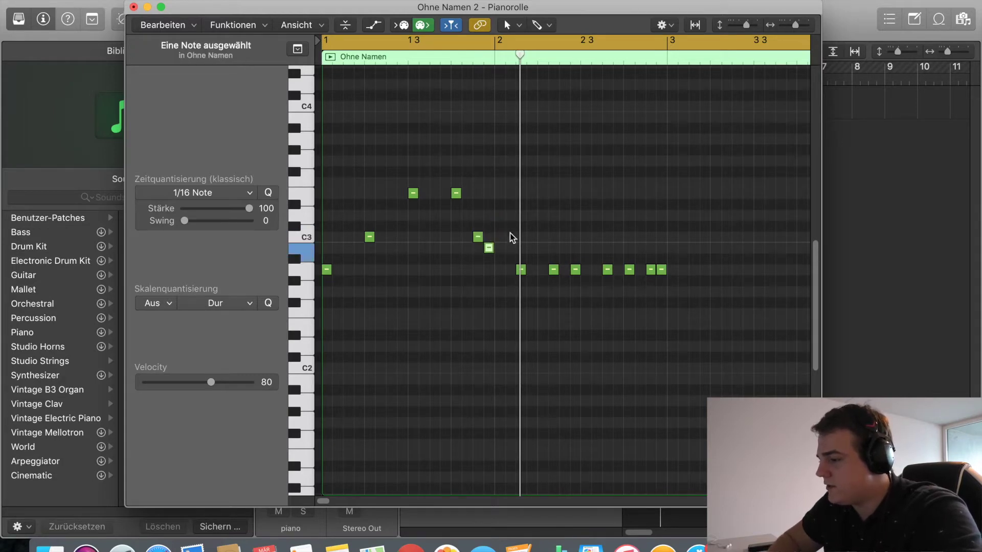
# Raise the first two notes of bar 2 two semitones each to B2
pyautogui.click(521, 271)
pyautogui.hotkey('alt', 'Up')
pyautogui.hotkey('alt', 'Up')
pyautogui.click(555, 263)
pyautogui.click(554, 266)
pyautogui.hotkey('alt', 'Up')
pyautogui.hotkey('alt', 'Up')
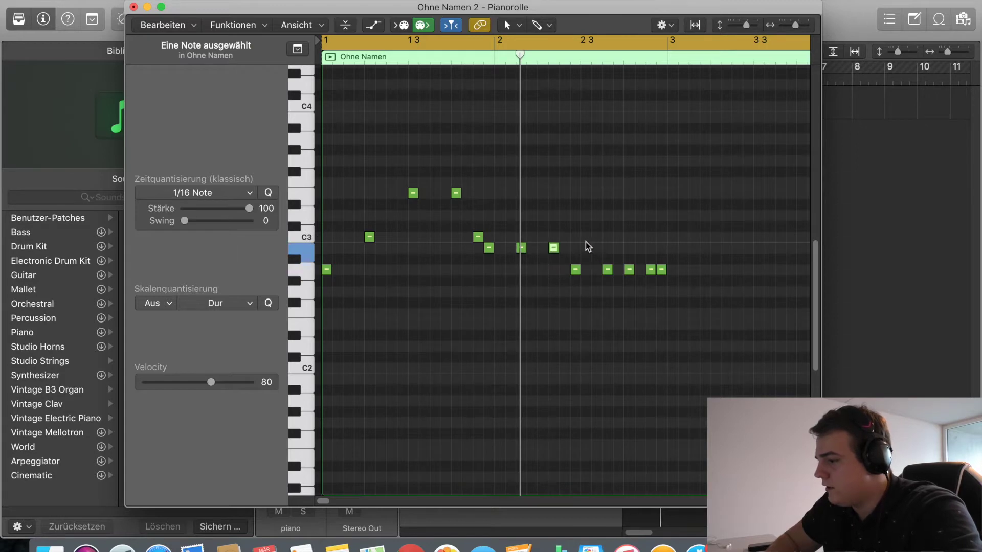
# Raise the third note of bar 2 five semitones to D3
pyautogui.moveTo(587, 242); pyautogui.dragTo(573, 281)
pyautogui.hotkey('alt', 'Up')
pyautogui.hotkey('alt', 'Up')
pyautogui.hotkey('alt', 'Up')
pyautogui.hotkey('alt', 'Up')
pyautogui.hotkey('alt', 'Up')
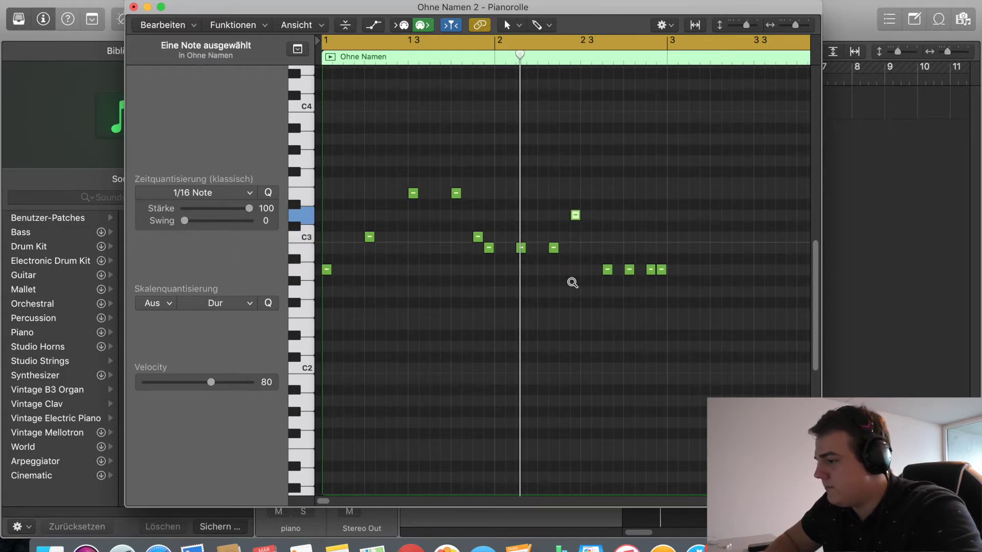
# Raise the fourth note of bar 2 ten semitones to G3
pyautogui.click(607, 269)
pyautogui.hotkey('alt', 'Up')
pyautogui.hotkey('alt', 'Up')
pyautogui.hotkey('alt', 'Up')
pyautogui.hotkey('alt', 'Up')
pyautogui.hotkey('alt', 'Up')
pyautogui.hotkey('alt', 'Up')
pyautogui.hotkey('alt', 'Up')
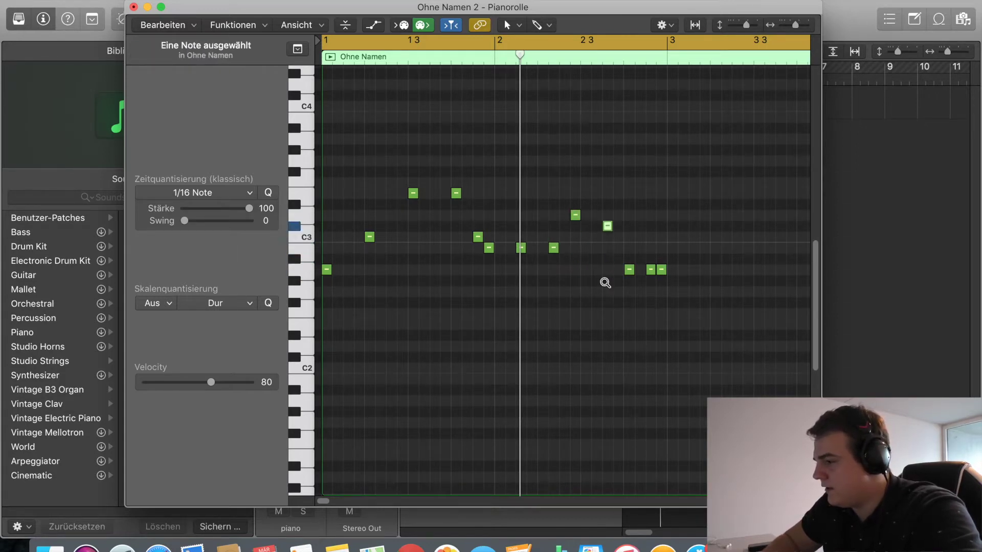
pyautogui.hotkey('alt', 'Up')
pyautogui.hotkey('alt', 'Up')
pyautogui.hotkey('alt', 'Up')
pyautogui.click(620, 256)
# Raise the fifth note of bar 2 seven semitones to E3
pyautogui.click(629, 270)
pyautogui.hotkey('alt', 'Up')
pyautogui.hotkey('alt', 'Up')
pyautogui.hotkey('alt', 'Up')
pyautogui.hotkey('alt', 'Up')
pyautogui.hotkey('alt', 'Up')
pyautogui.hotkey('alt', 'Up')
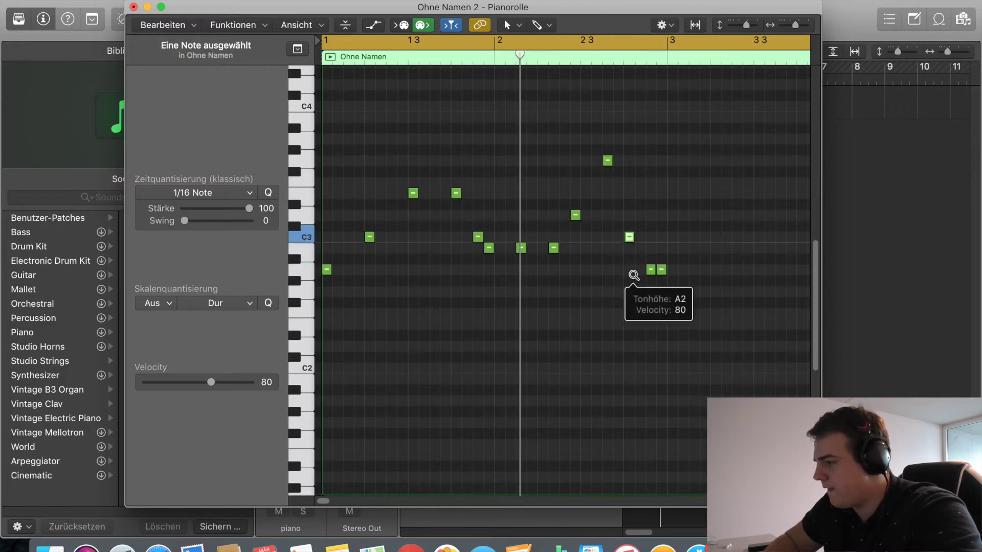
pyautogui.hotkey('alt', 'Up')
# Raise the last two notes of bar 2 together five semitones to D3
pyautogui.moveTo(640, 265); pyautogui.dragTo(666, 280)
pyautogui.hotkey('alt', 'Up')
pyautogui.hotkey('alt', 'Up')
pyautogui.hotkey('alt', 'Up')
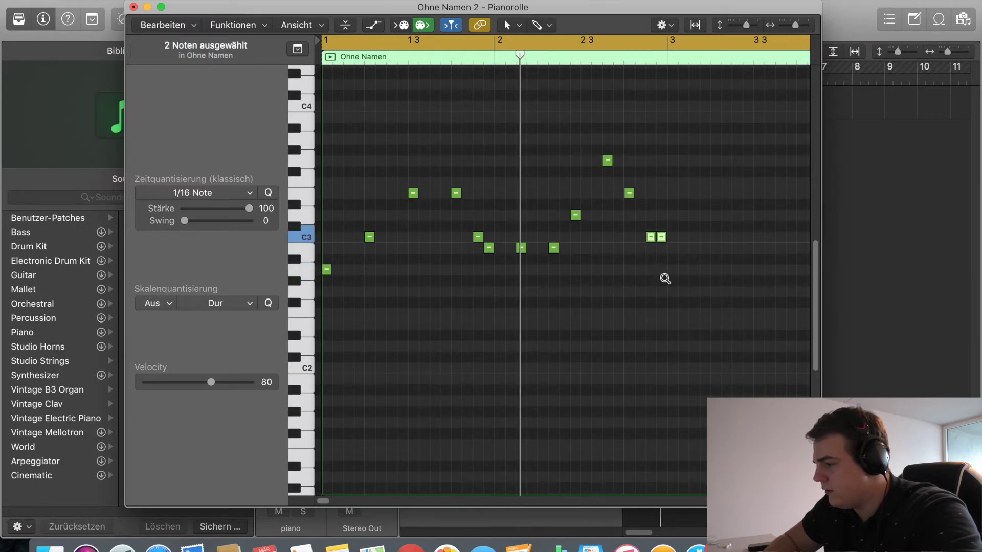
pyautogui.hotkey('alt', 'Up')
pyautogui.hotkey('alt', 'Up')
# Lower only the very last note of bar 2 to B2
pyautogui.moveTo(703, 175); pyautogui.dragTo(659, 213)
pyautogui.hotkey('alt', 'Up')
pyautogui.hotkey('alt', 'Down')
pyautogui.hotkey('alt', 'Down')
pyautogui.hotkey('alt', 'Down')
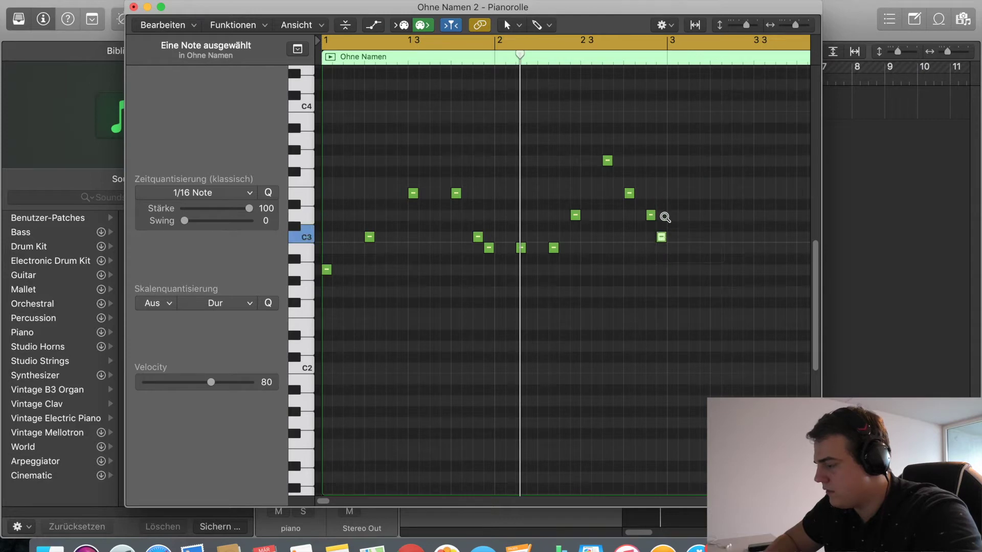
pyautogui.hotkey('alt', 'Down')
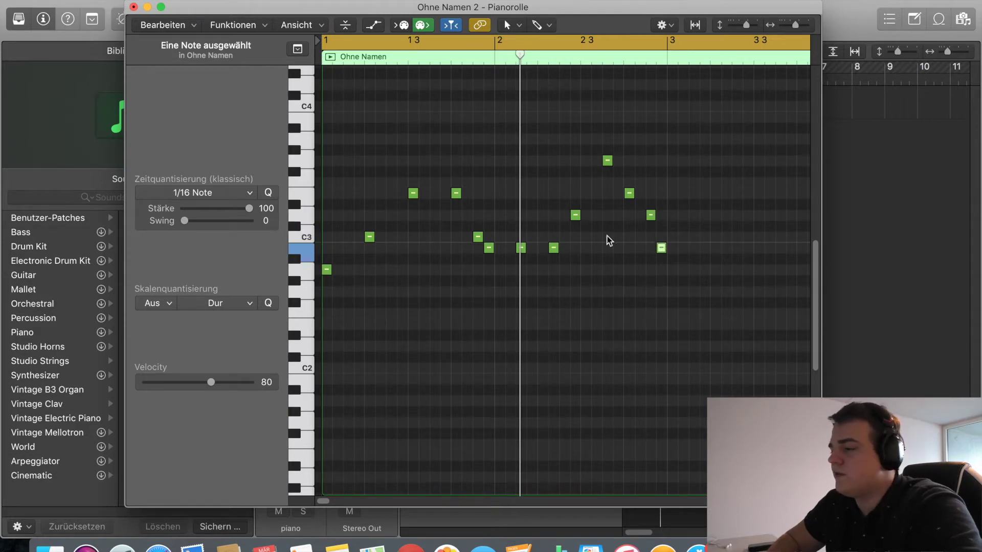
# Play the melody back, try the last note of bar 2 at C3, and delete that note
pyautogui.press('Return')
pyautogui.press('space')
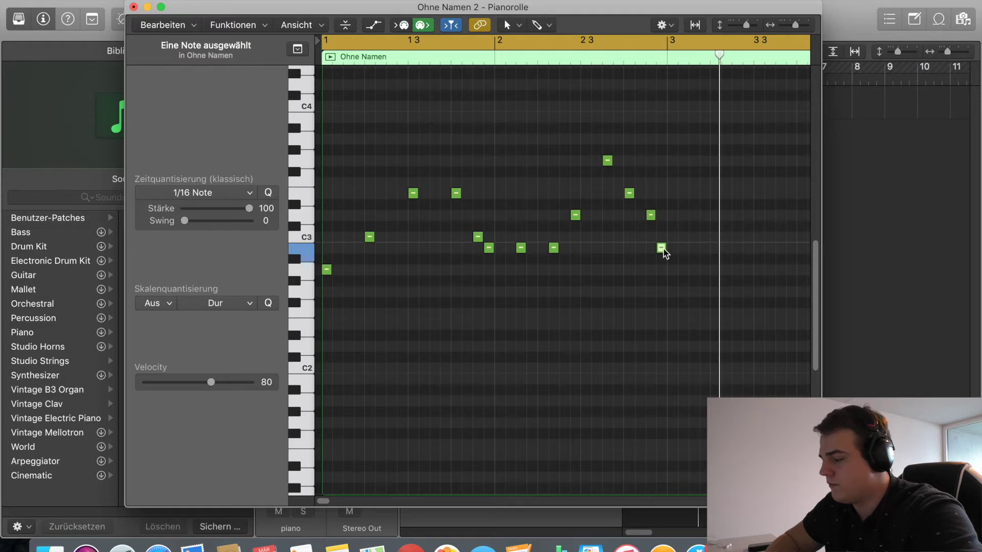
pyautogui.hotkey('alt', 'Up')
pyautogui.press('space')
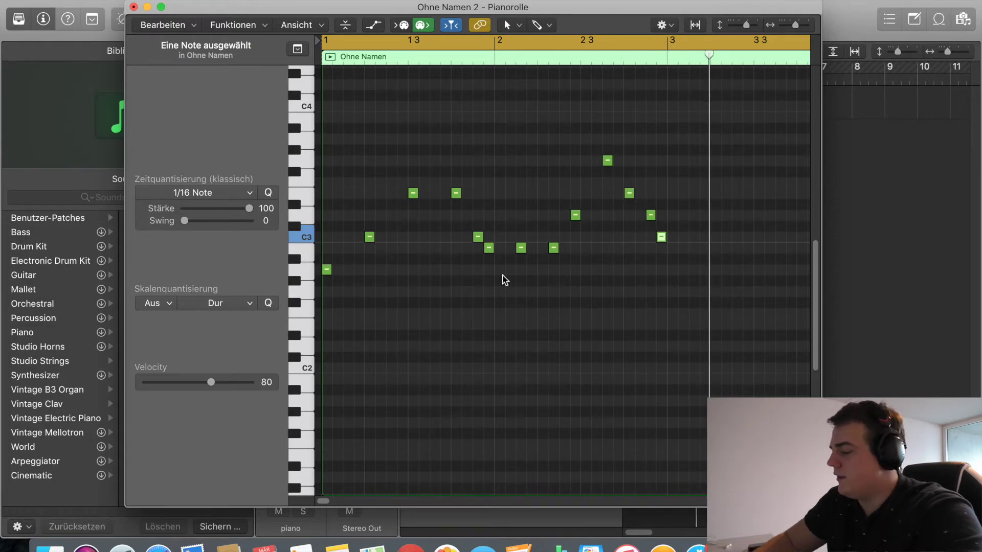
pyautogui.press('Delete')
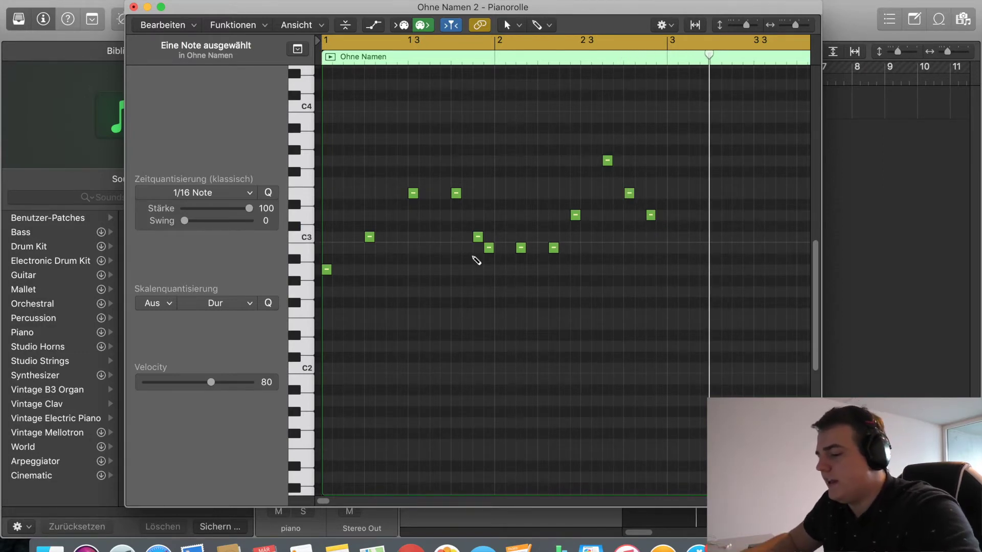
# Select all notes, play the melody, and set the time quantization to 1/16 Swing D
pyautogui.press('super+a')
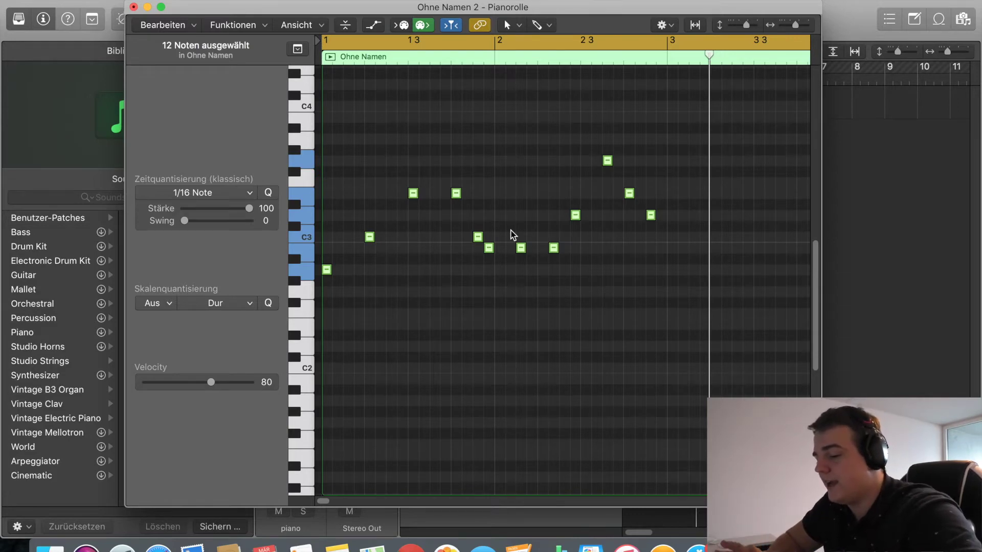
pyautogui.click(481, 193)
pyautogui.press('super+a')
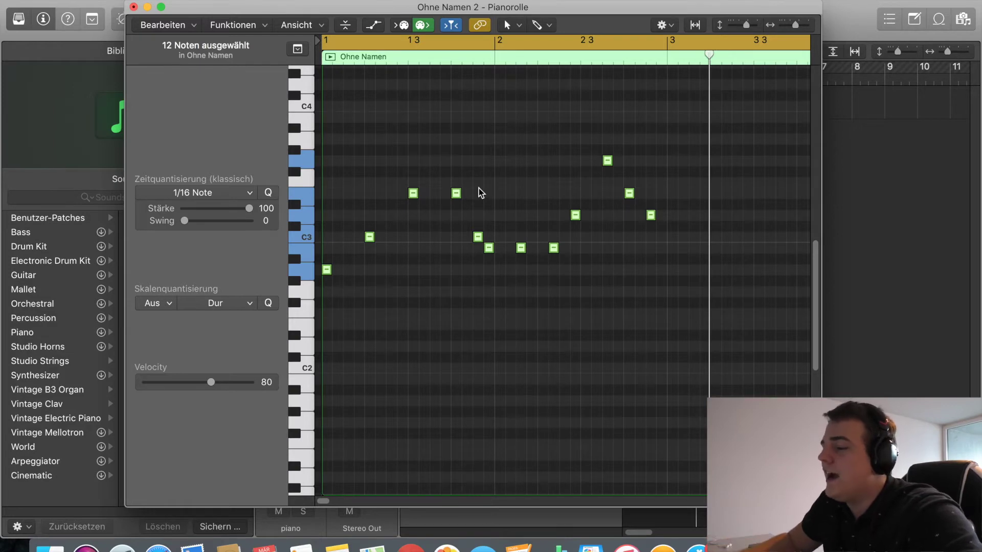
pyautogui.click(229, 193)
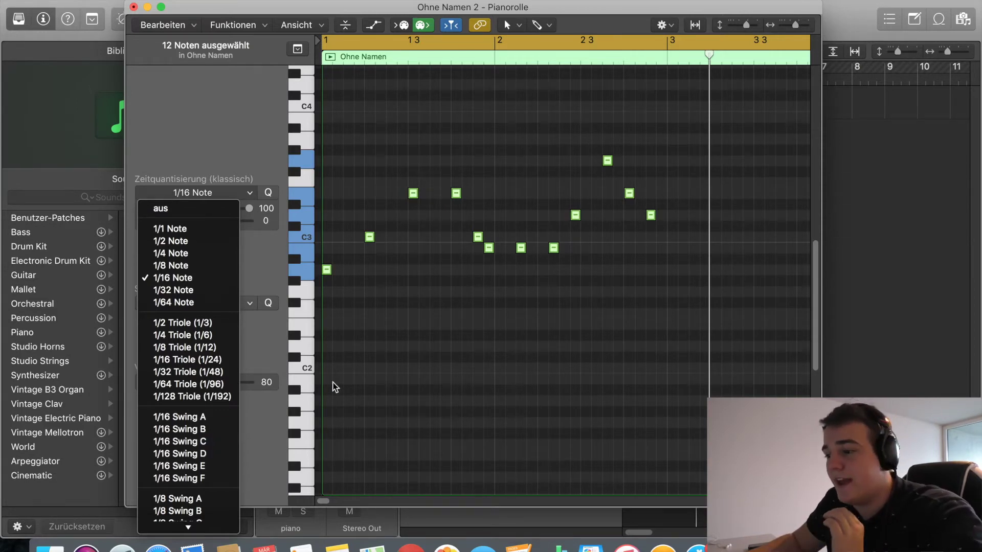
pyautogui.click(353, 385)
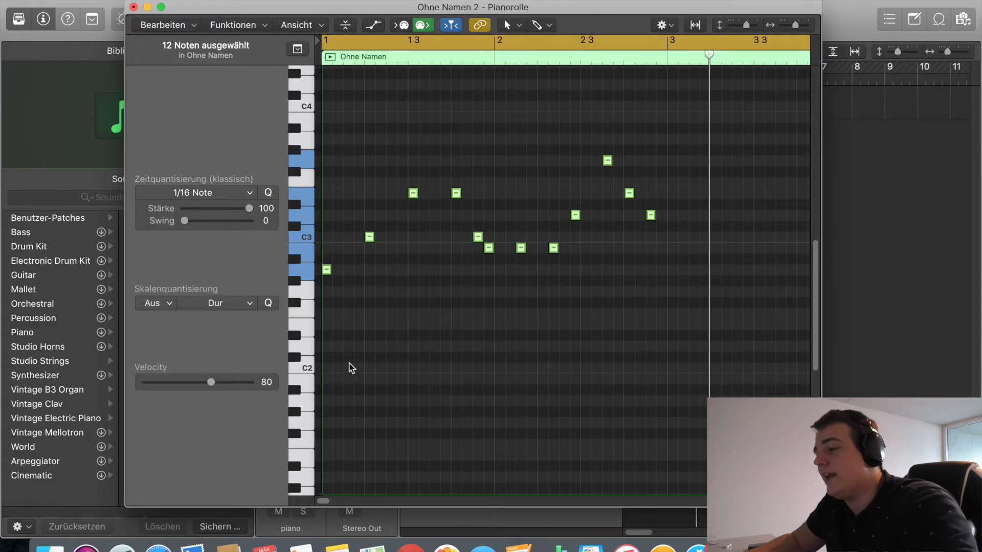
pyautogui.press('Return')
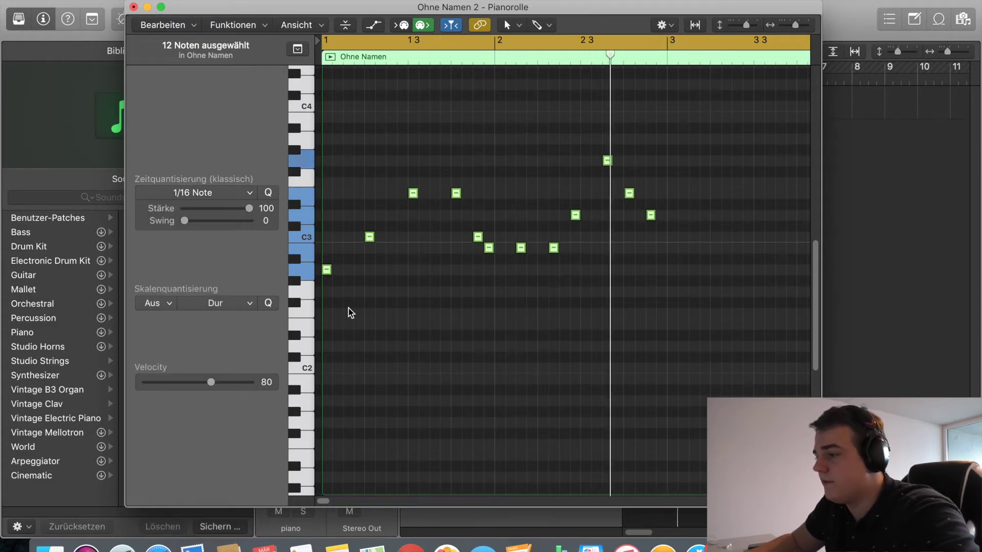
pyautogui.press('space')
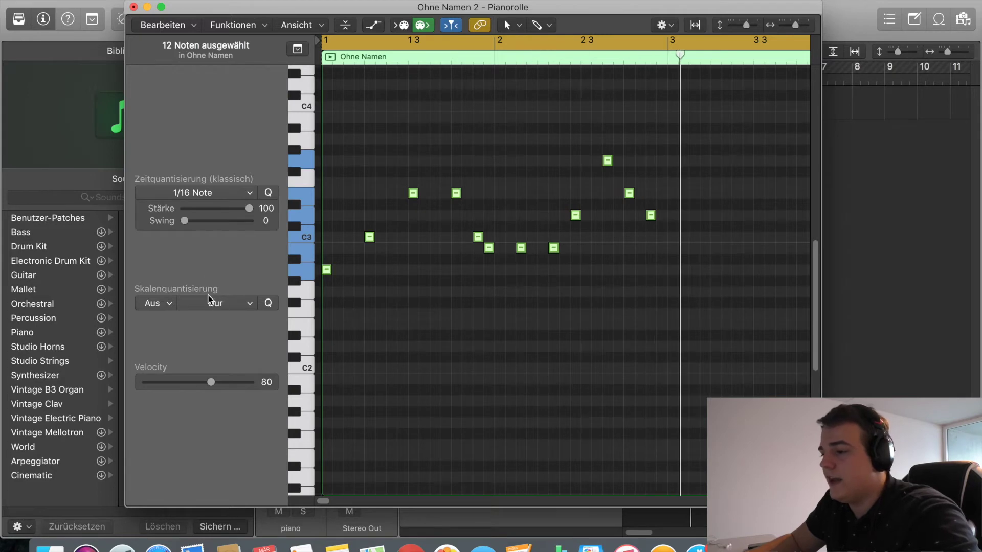
pyautogui.click(217, 196)
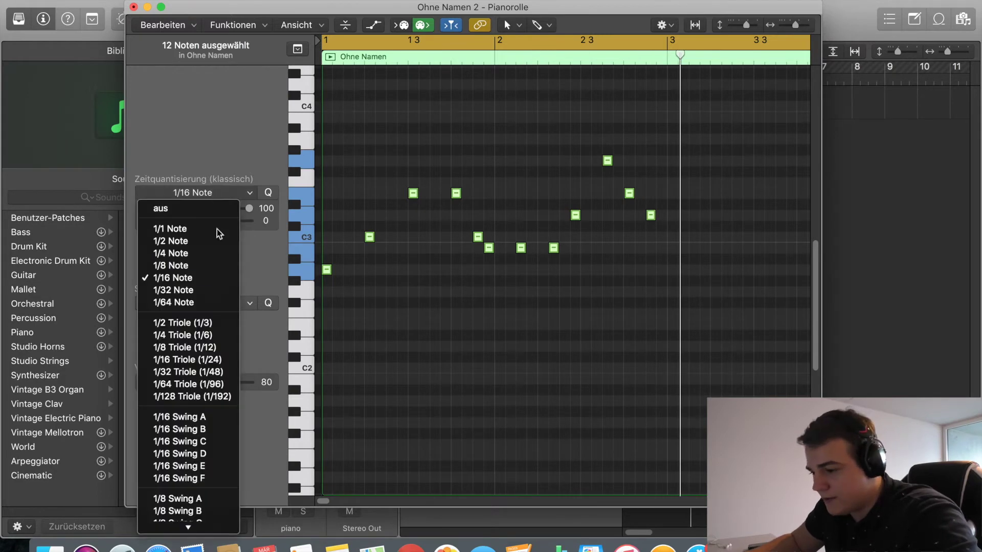
pyautogui.click(178, 454)
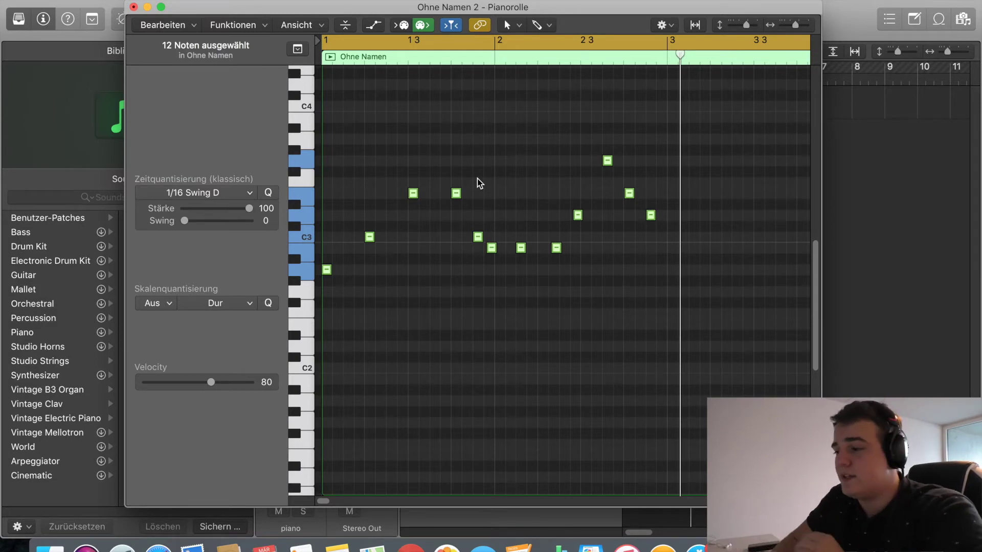
# Deselect the notes and play back the swing-quantized melody
pyautogui.press('space')
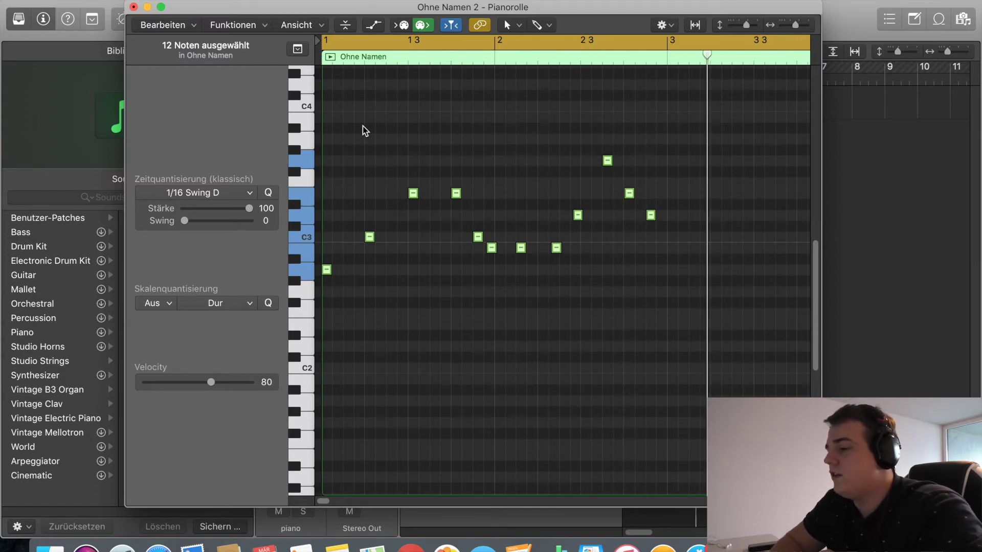
pyautogui.moveTo(436, 218); pyautogui.dragTo(410, 213)
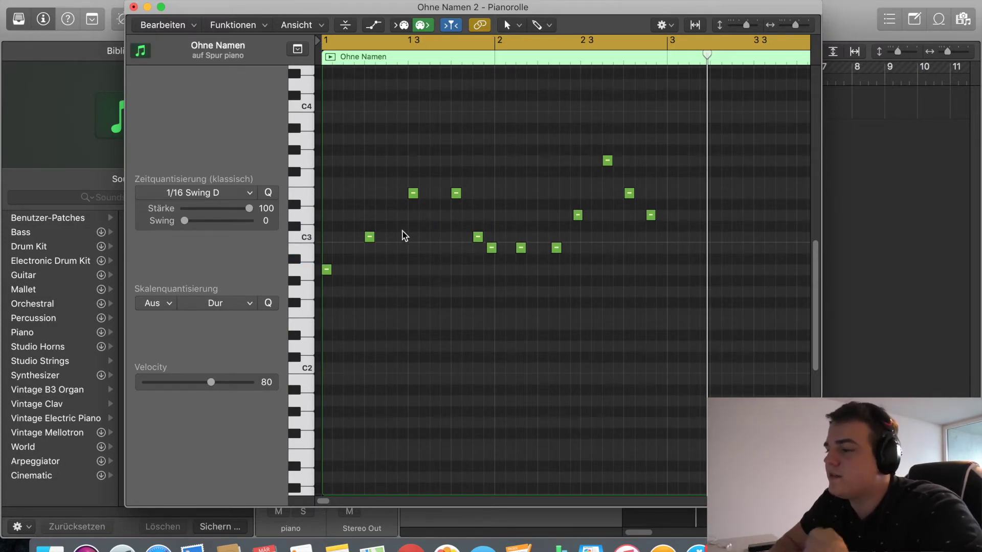
pyautogui.press('space')
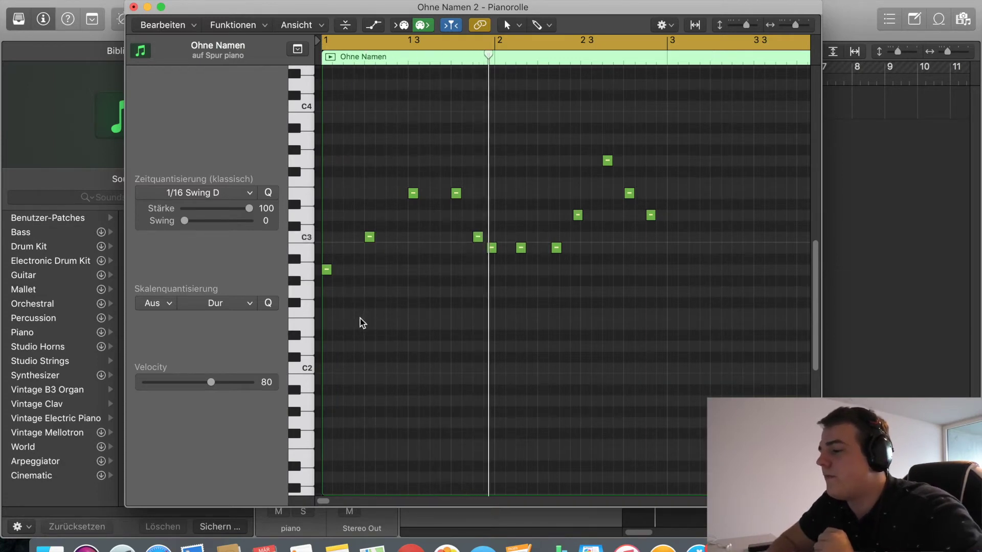
pyautogui.press('space')
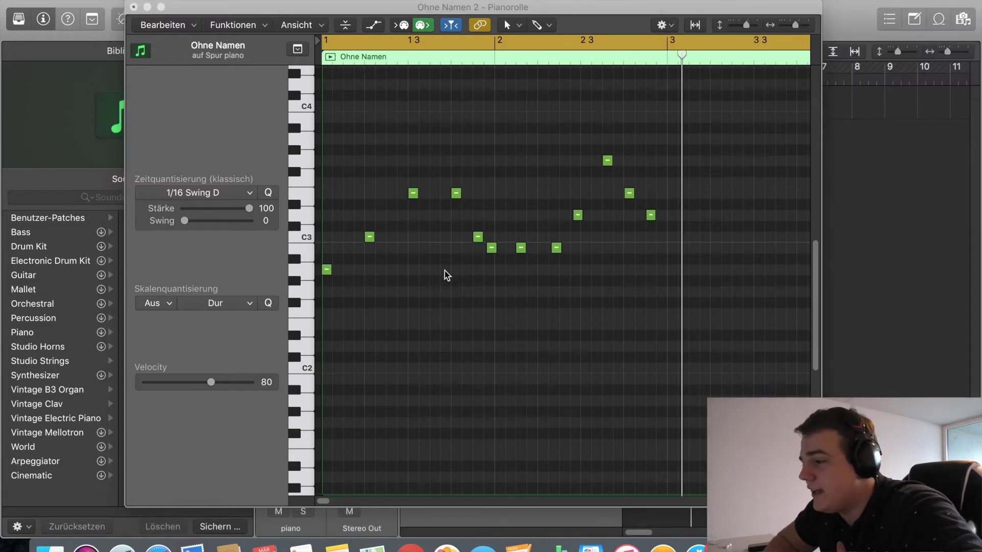
# Close the Piano Roll and replace the piano track's TruePianos instrument with Serum
pyautogui.click(133, 7)
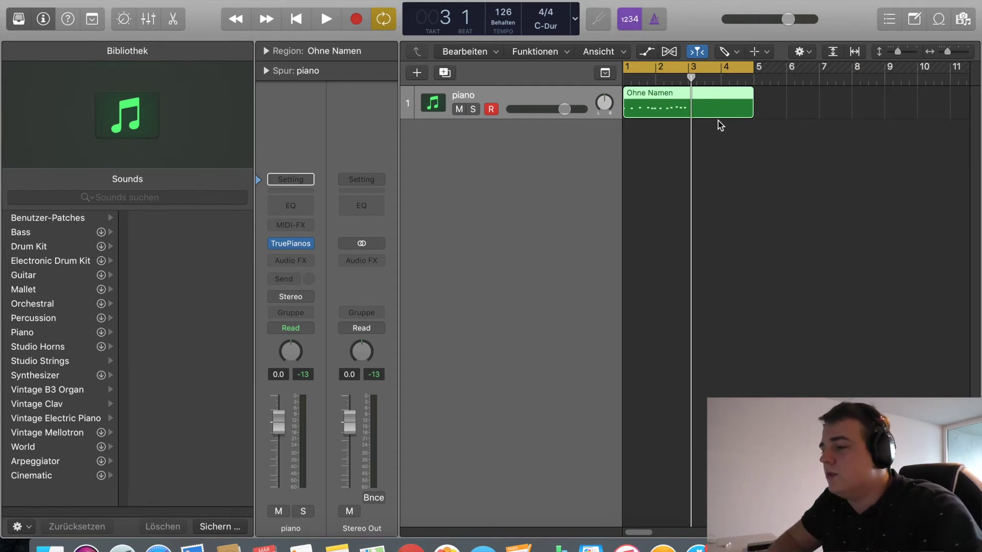
pyautogui.click(310, 250)
pyautogui.moveTo(409, 199)
pyautogui.click(457, 199)
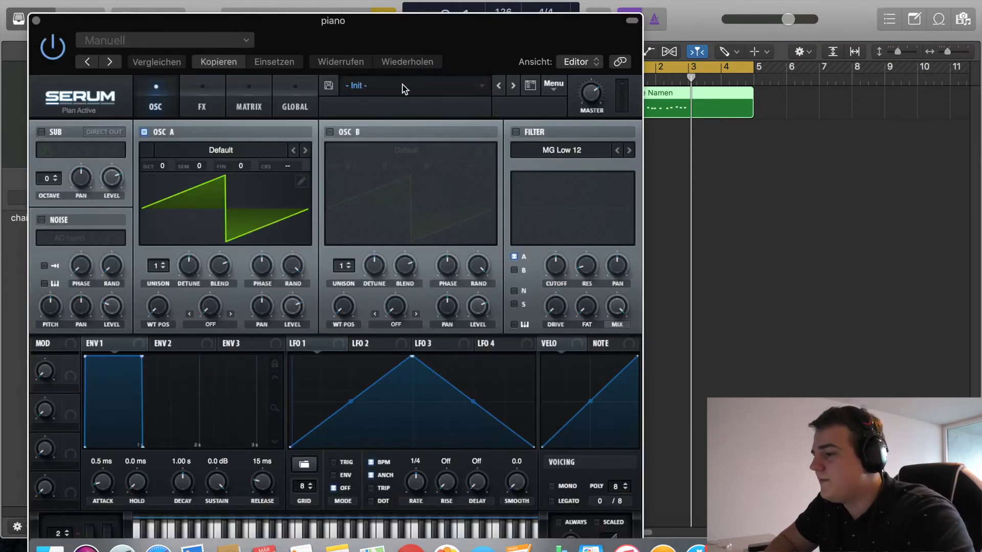
# Load the Serum preset LD - Elote from the future bounce folder and close the plug-in window
pyautogui.click(404, 89)
pyautogui.moveTo(456, 315)
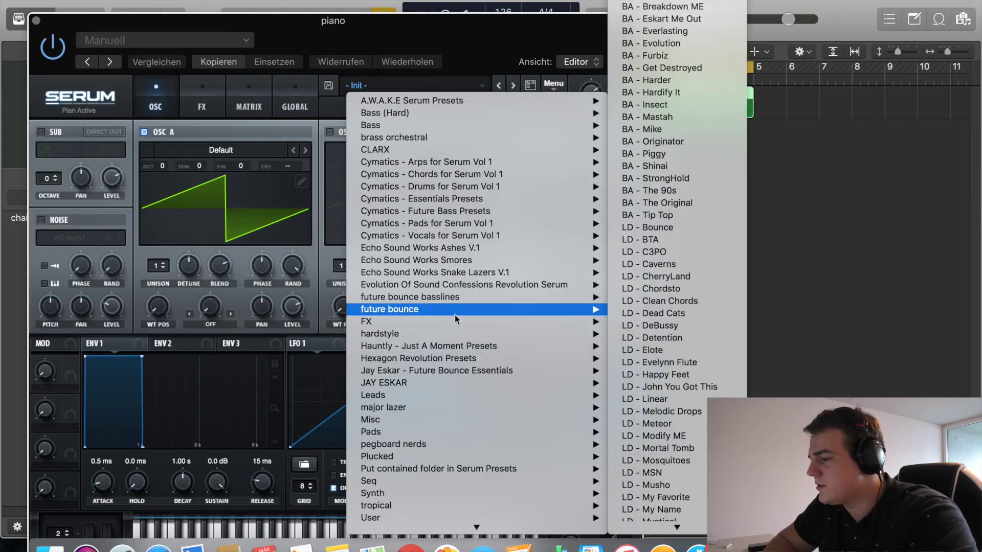
pyautogui.scroll(-1, 674, 506)
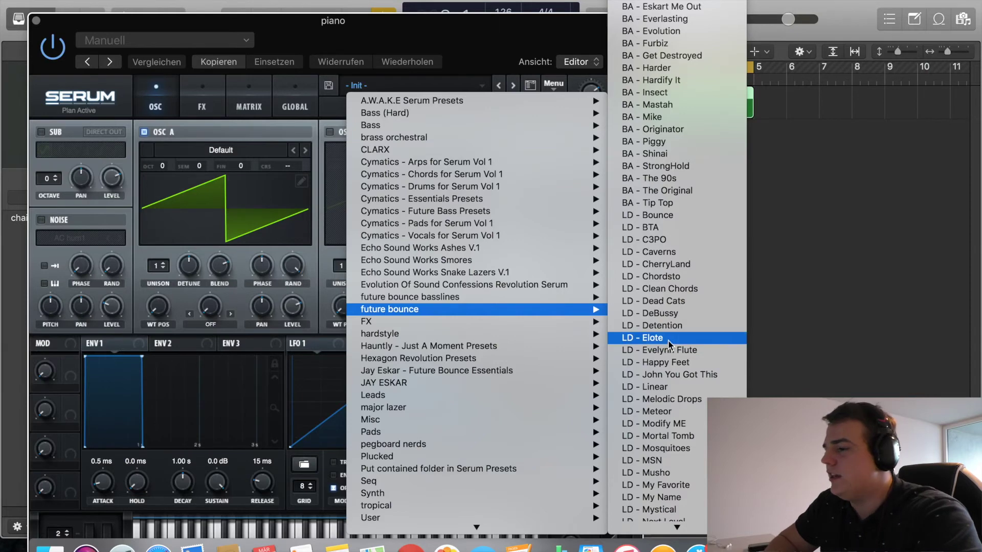
pyautogui.click(670, 339)
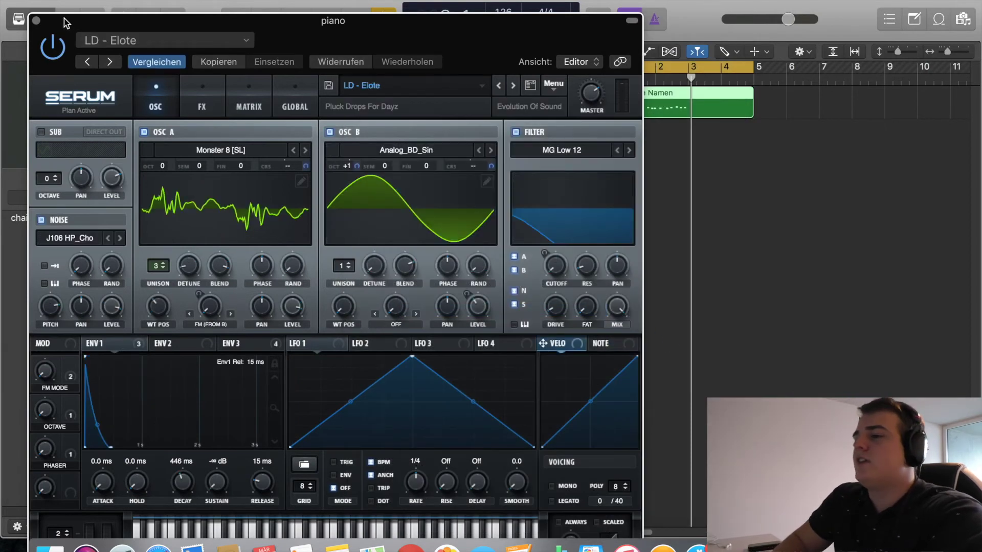
pyautogui.click(36, 20)
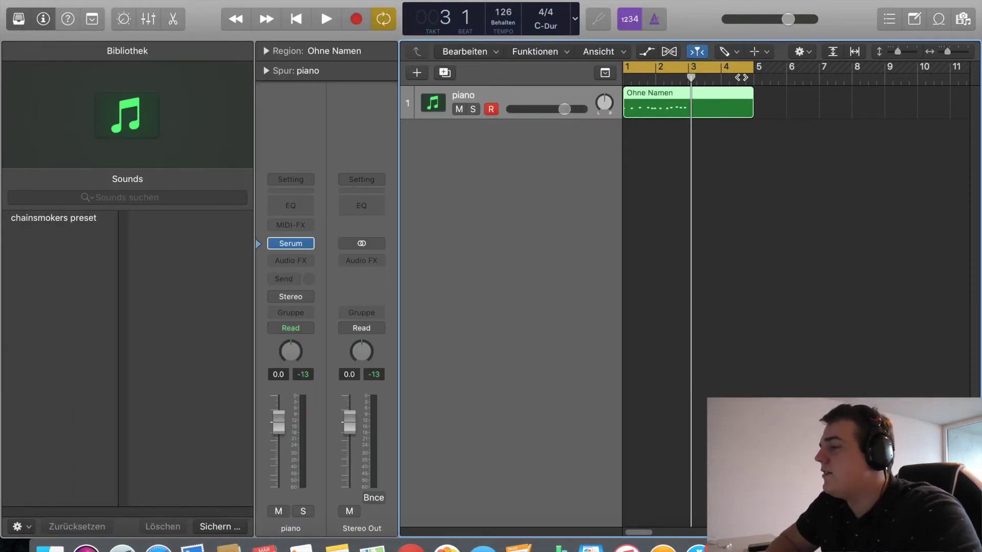
# Shorten the cycle range to bars 1 and 2 and play the melody with the new sound
pyautogui.moveTo(753, 66); pyautogui.dragTo(688, 66)
pyautogui.press('space')
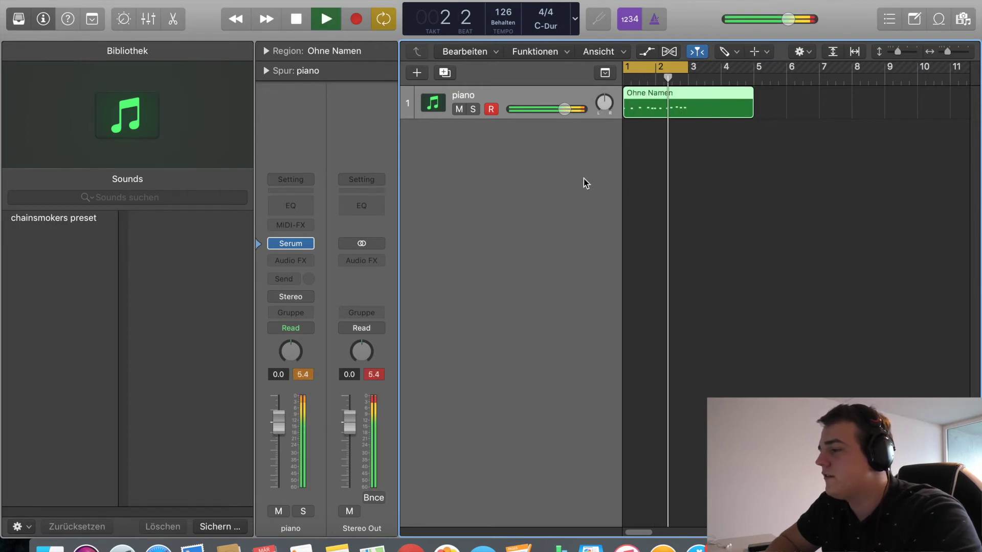
pyautogui.press('space')
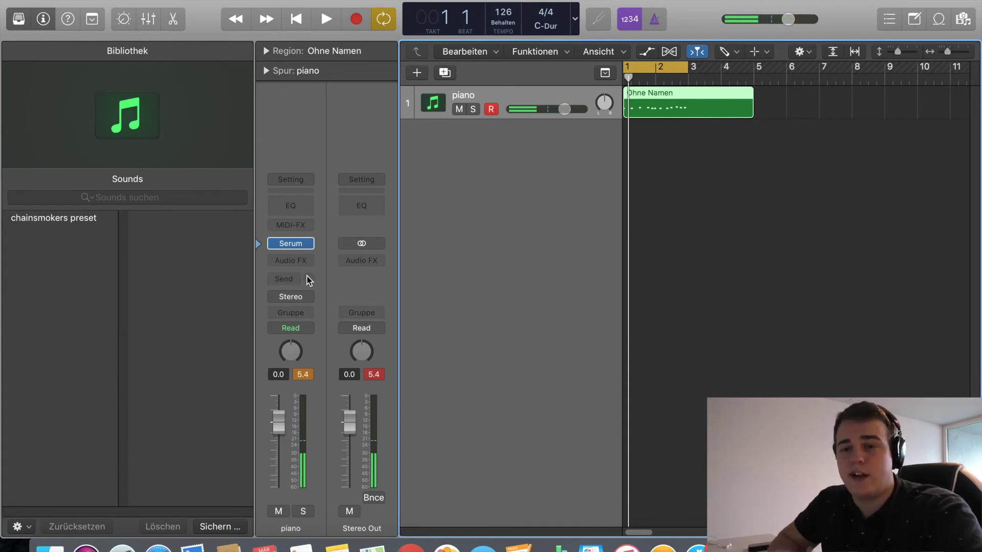
# Add the Kickstart audio effect to the piano track, keep its rate at 1/4, and move its window clear of the mixer strips
pyautogui.click(308, 262)
pyautogui.moveTo(314, 285)
pyautogui.click(404, 285)
pyautogui.moveTo(260, 22); pyautogui.dragTo(724, 161)
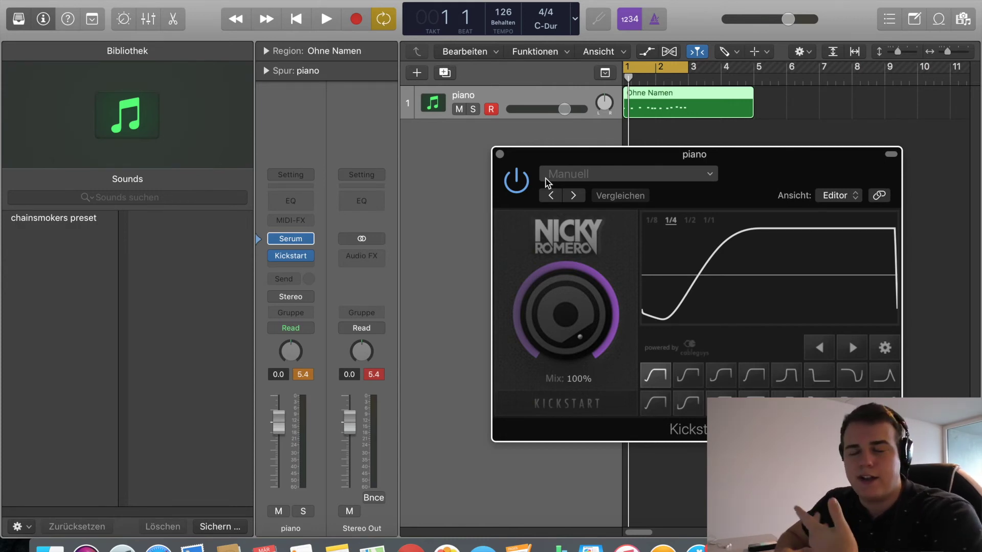
pyautogui.click(691, 224)
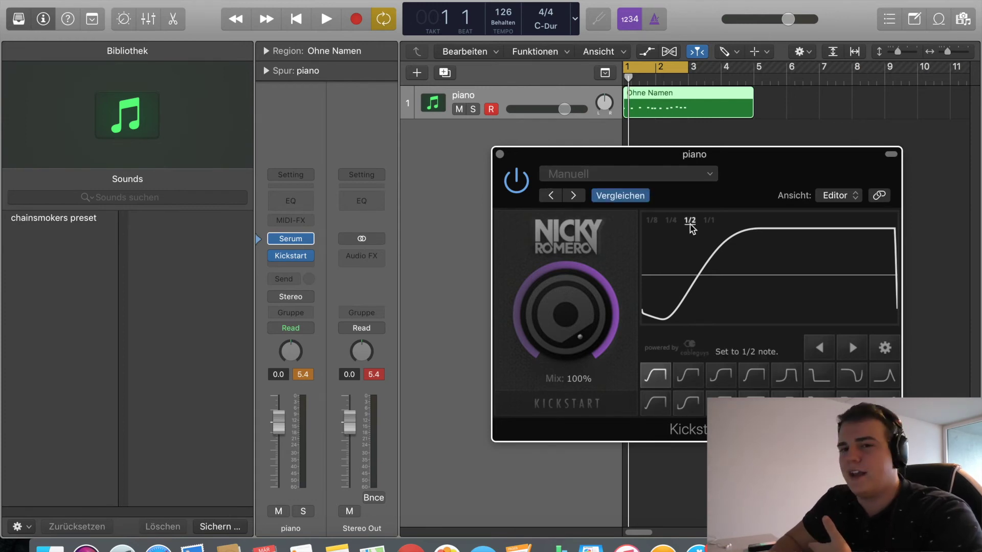
pyautogui.click(675, 224)
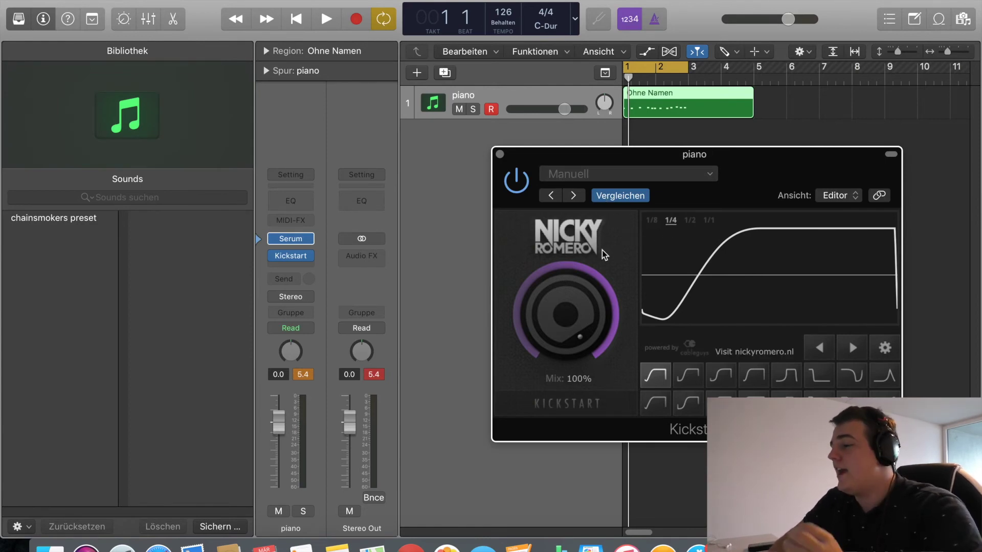
# Play the melody with Kickstart bypassed and with it switched on to compare the sidechain effect
pyautogui.click(508, 187)
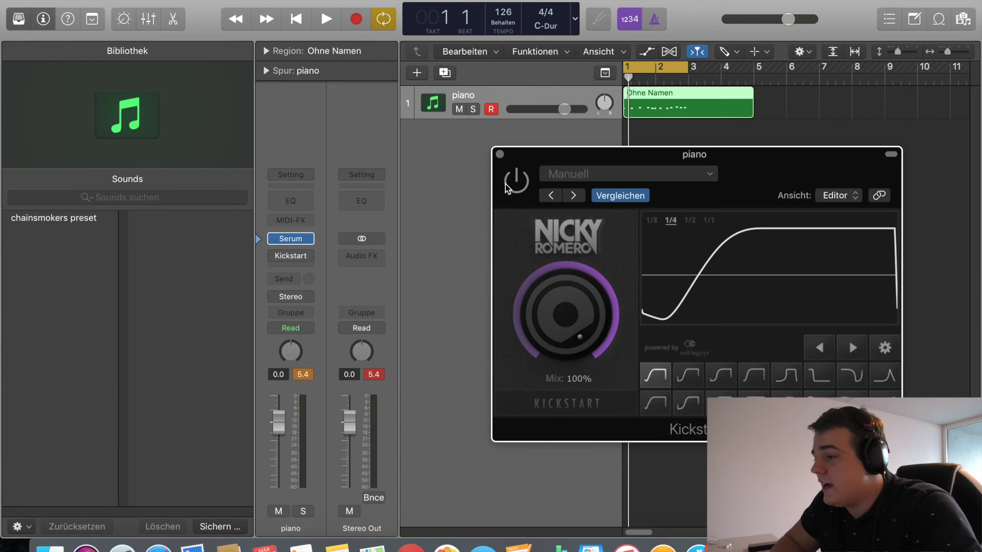
pyautogui.press('space')
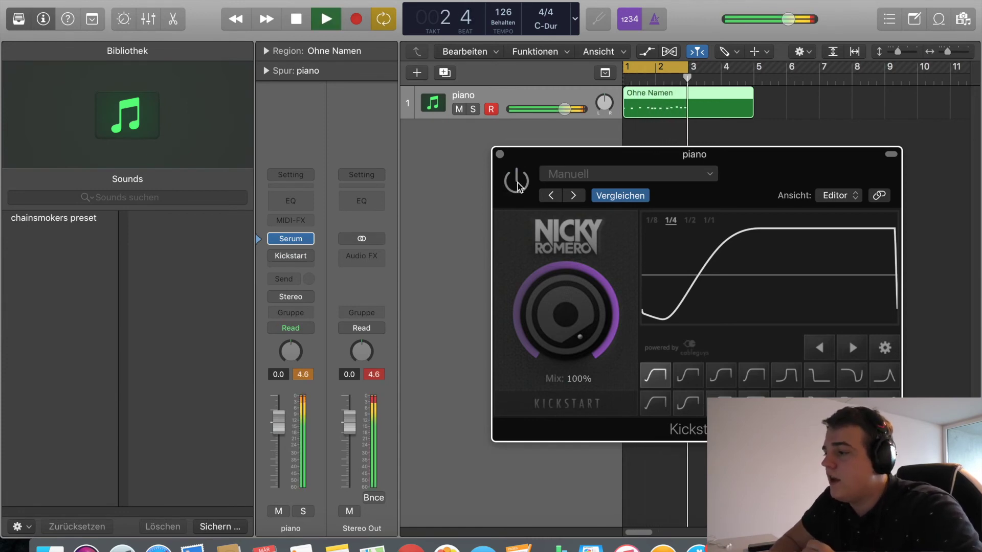
pyautogui.press('space')
pyautogui.click(517, 184)
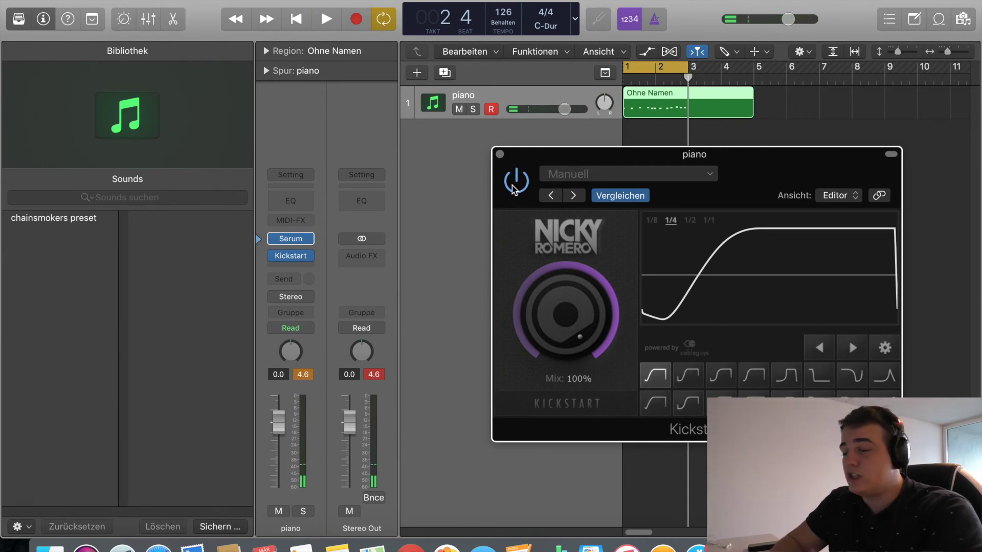
pyautogui.press('space')
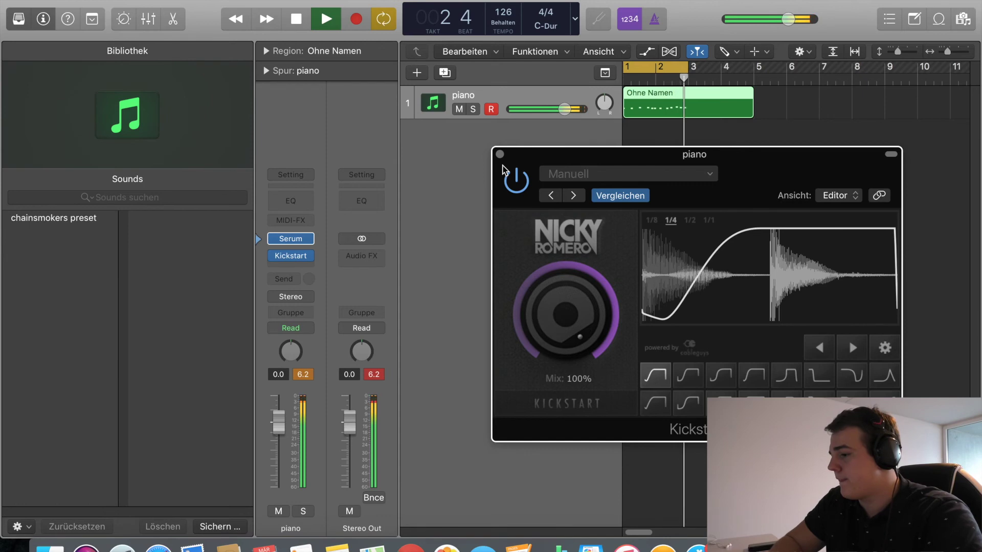
pyautogui.press('space')
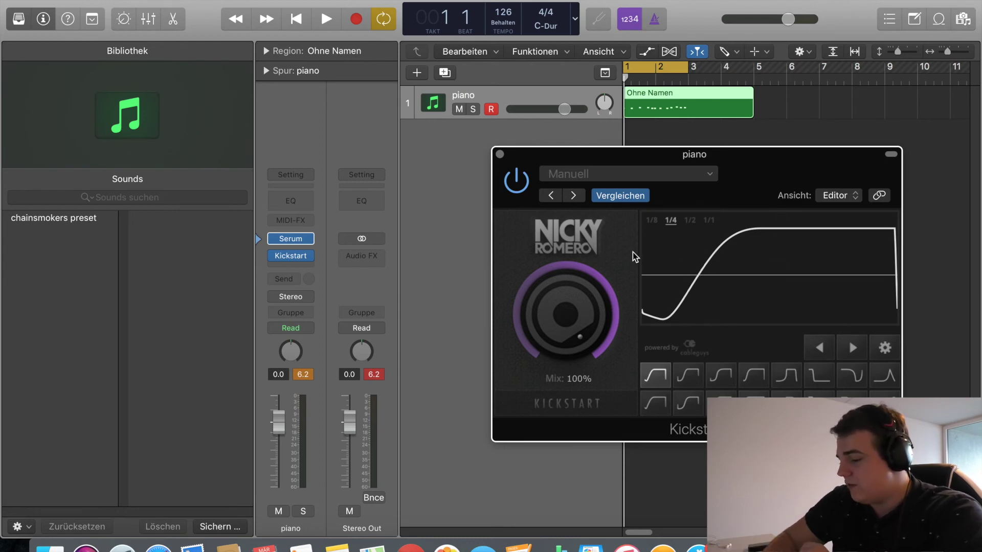
pyautogui.press('space')
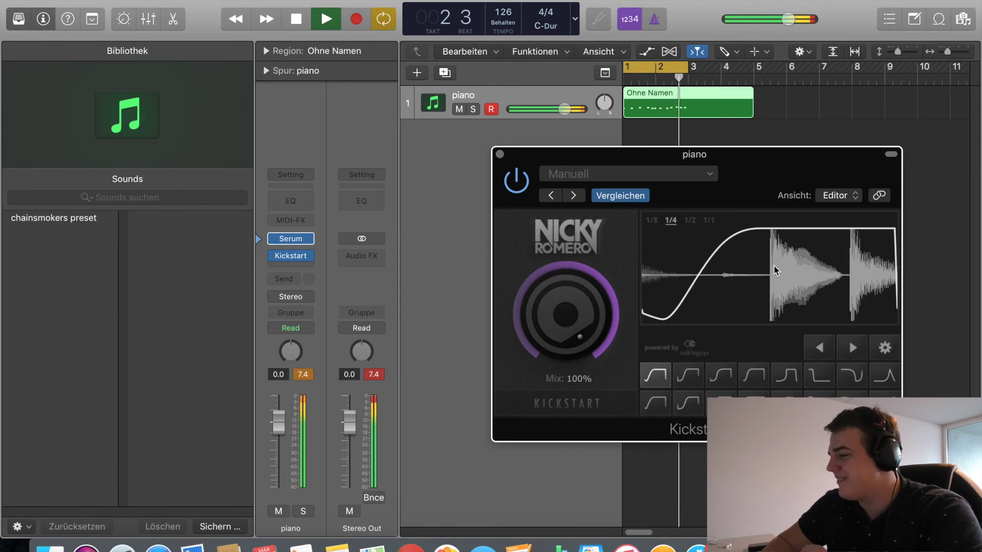
pyautogui.press('space')
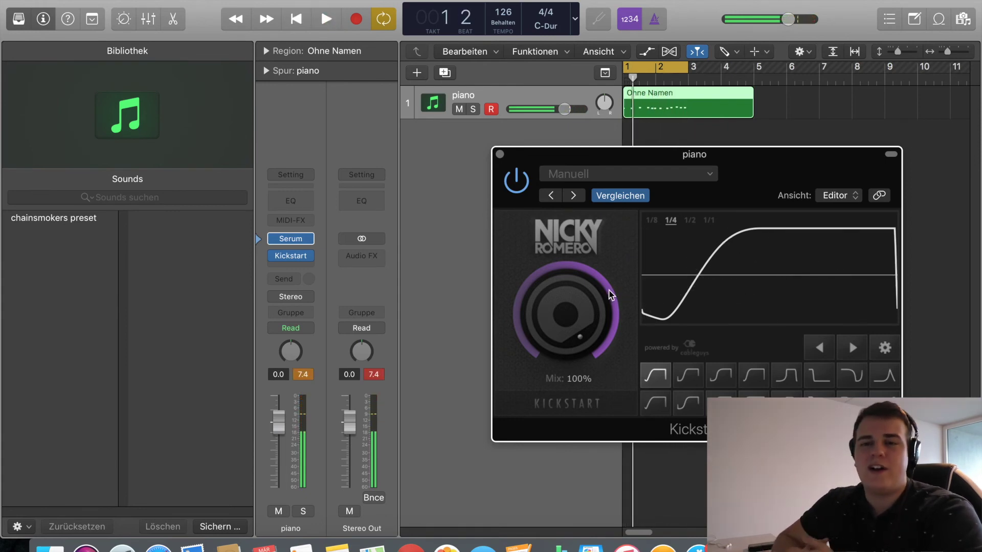